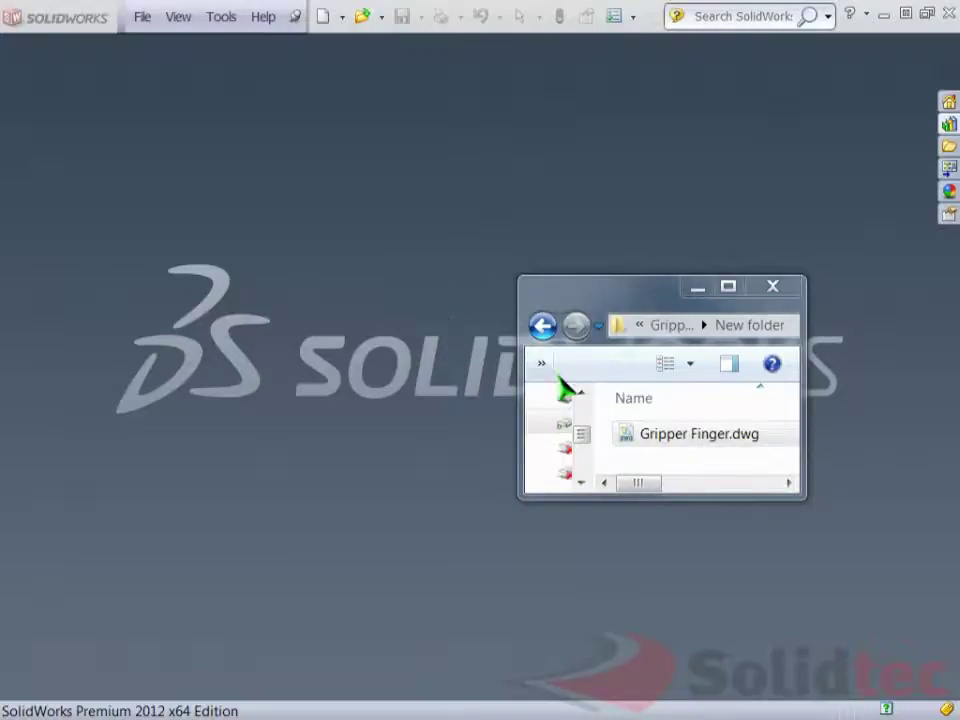
# Drag Gripper Finger.dwg from Explorer into SOLIDWORKS to start the DXF/DWG import
pyautogui.click(650, 435)
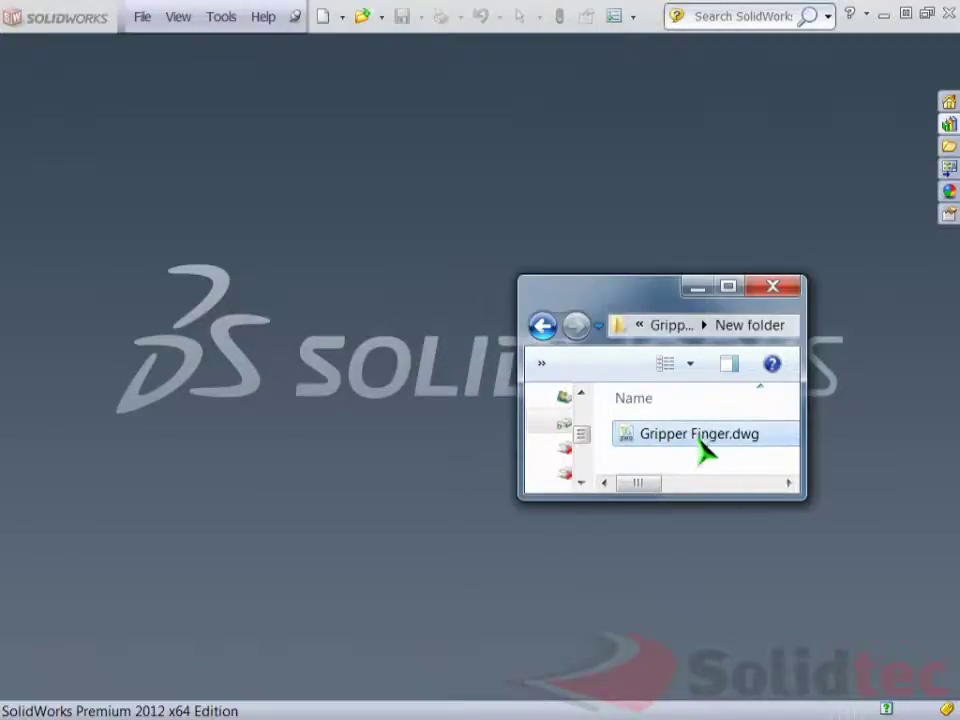
pyautogui.moveTo(703, 452); pyautogui.dragTo(427, 336)
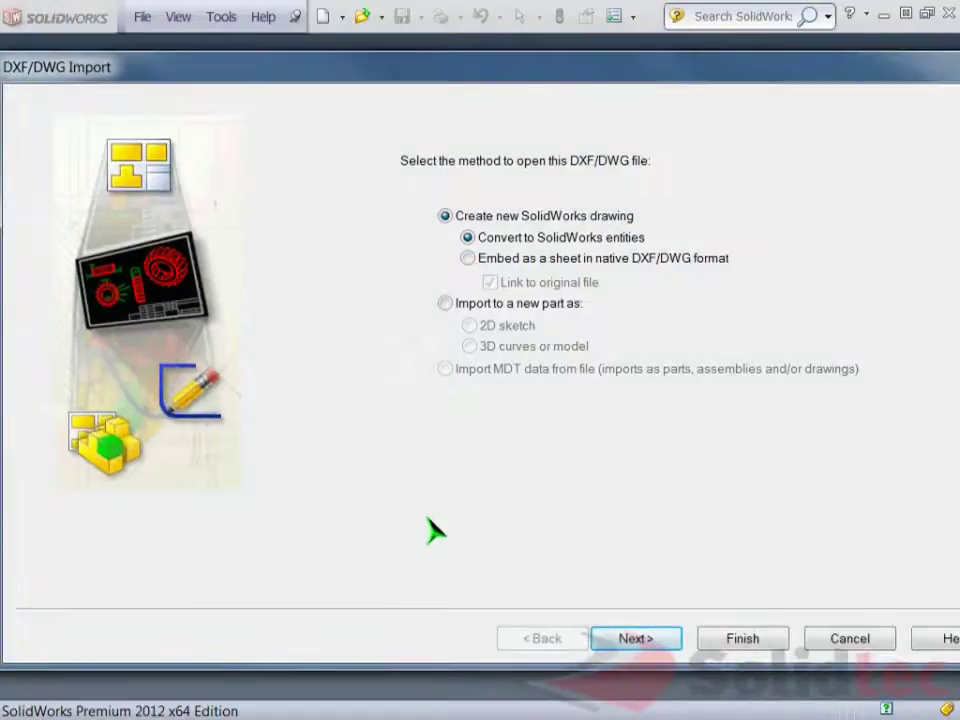
# Import the drawing to a new part with units set to Millimeters
pyautogui.click(445, 304)
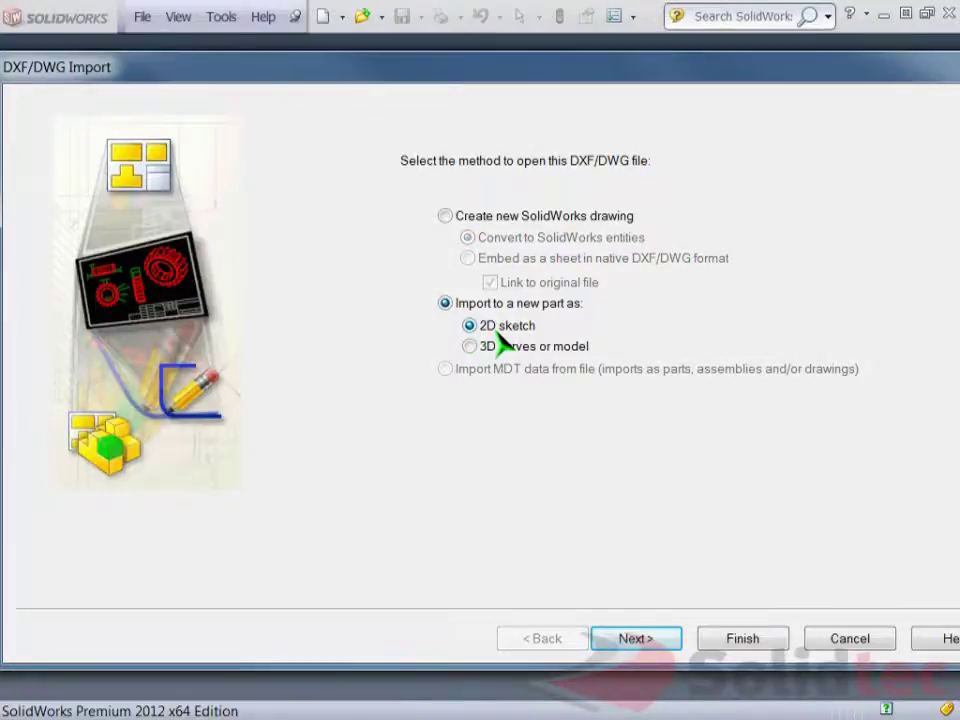
pyautogui.click(642, 636)
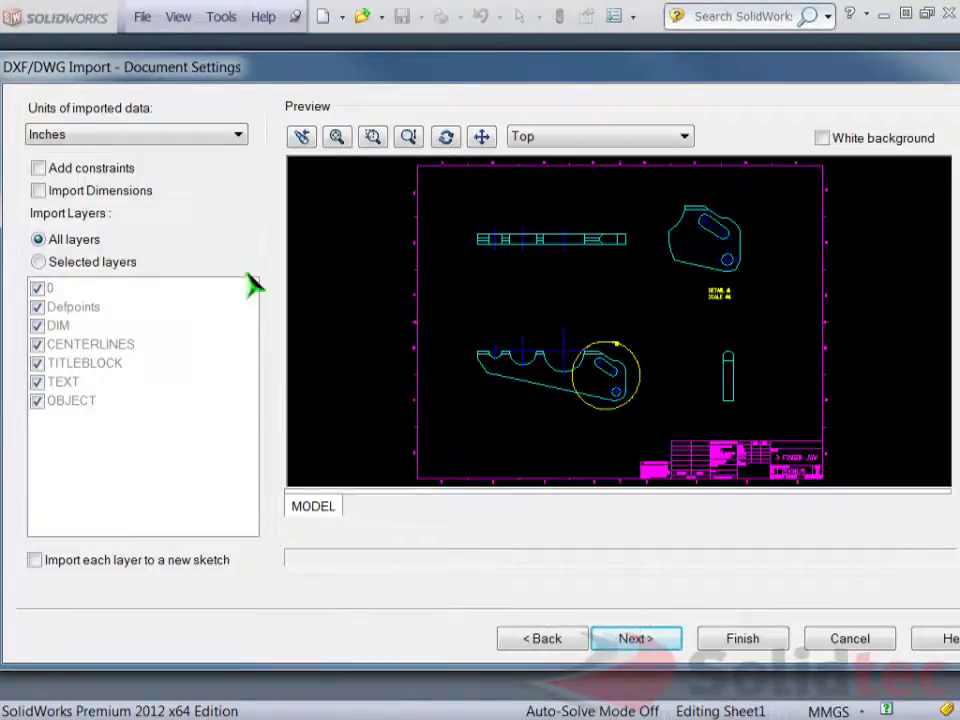
pyautogui.click(131, 142)
pyautogui.click(73, 211)
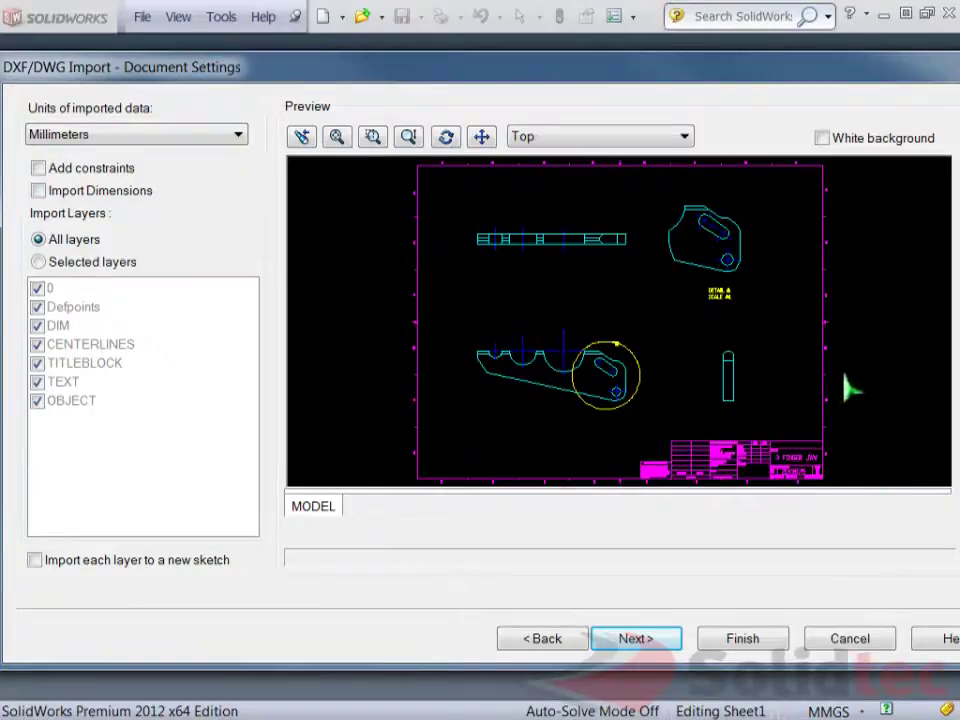
# Import selected layers only, unchecking TEXT, TITLEBLOCK, CENTERLINES, DIM, Defpoints and 0 to keep OBJECT
pyautogui.click(39, 262)
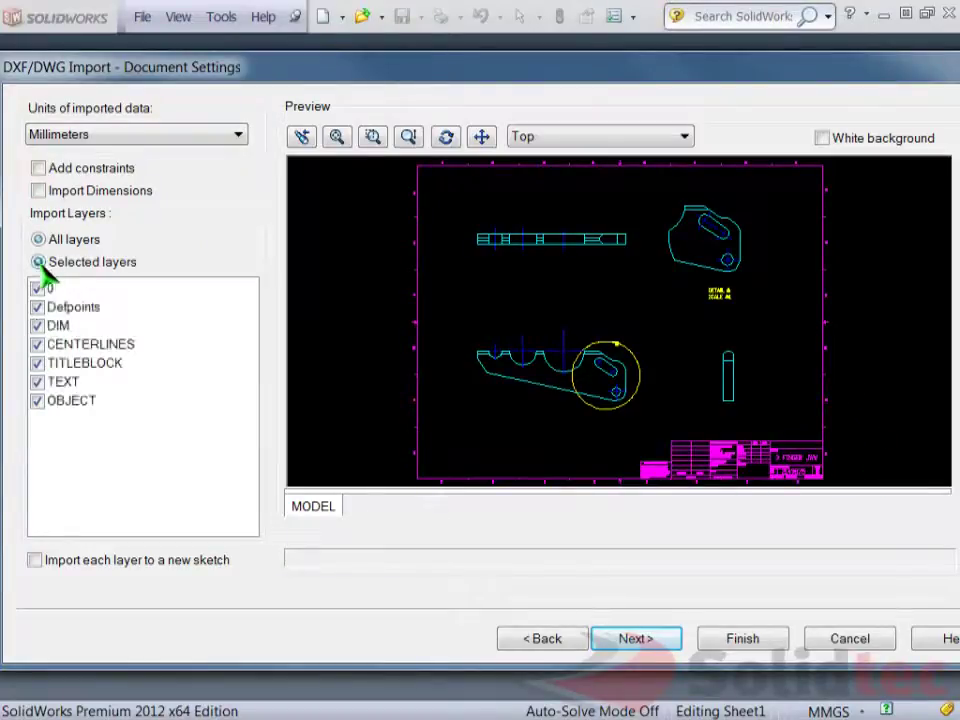
pyautogui.click(38, 382)
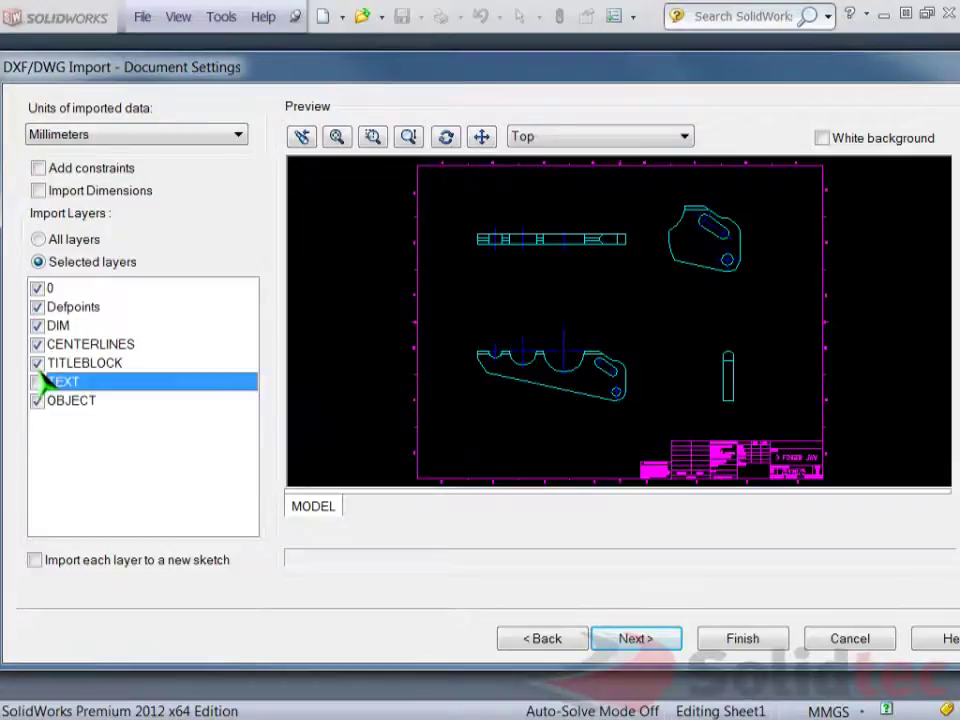
pyautogui.click(38, 364)
pyautogui.click(38, 344)
pyautogui.click(38, 326)
pyautogui.click(38, 308)
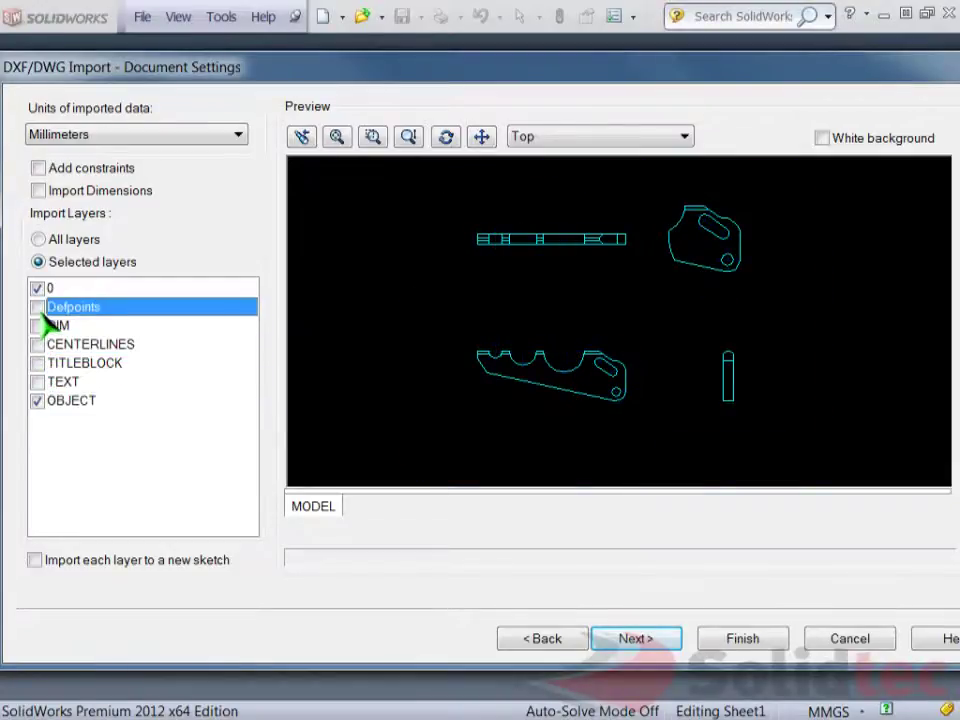
pyautogui.click(38, 289)
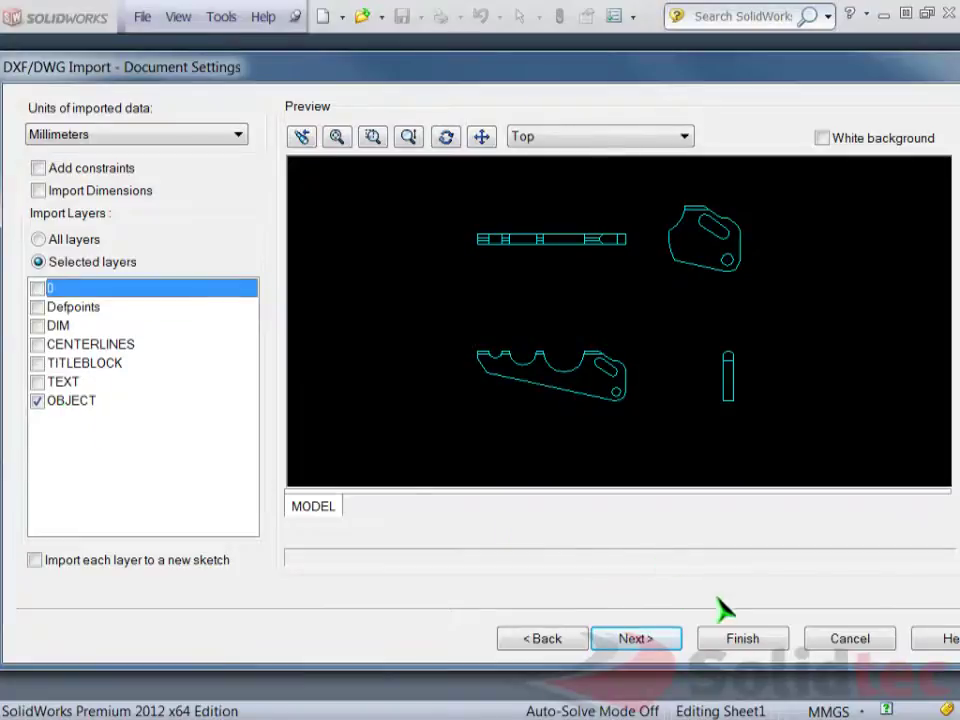
# Finish the import and create the new part from the Part template
pyautogui.click(738, 640)
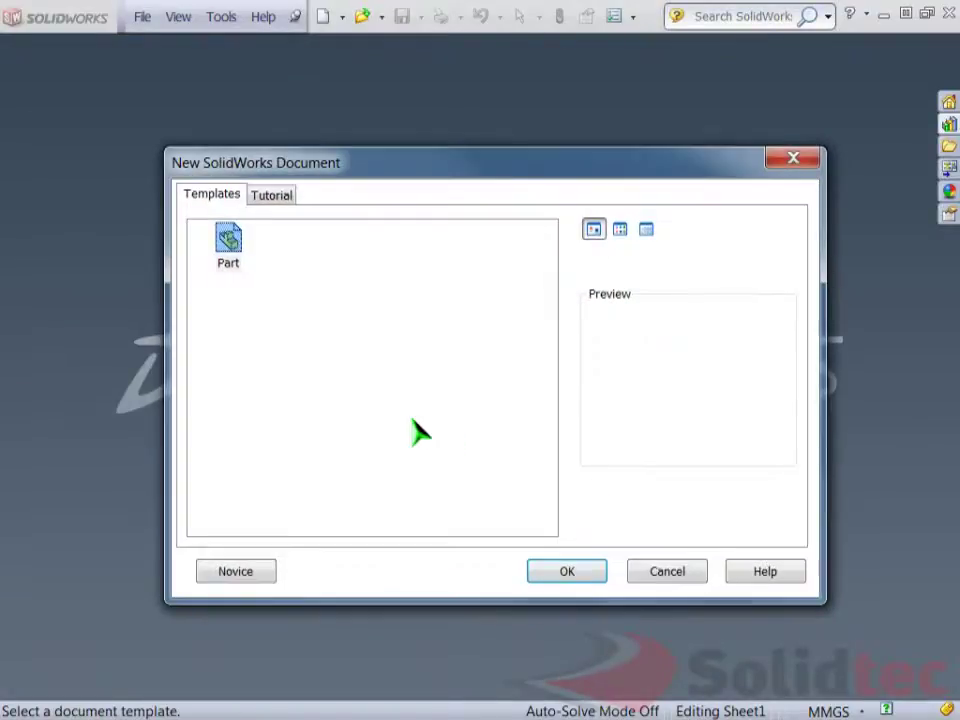
pyautogui.doubleClick(236, 264)
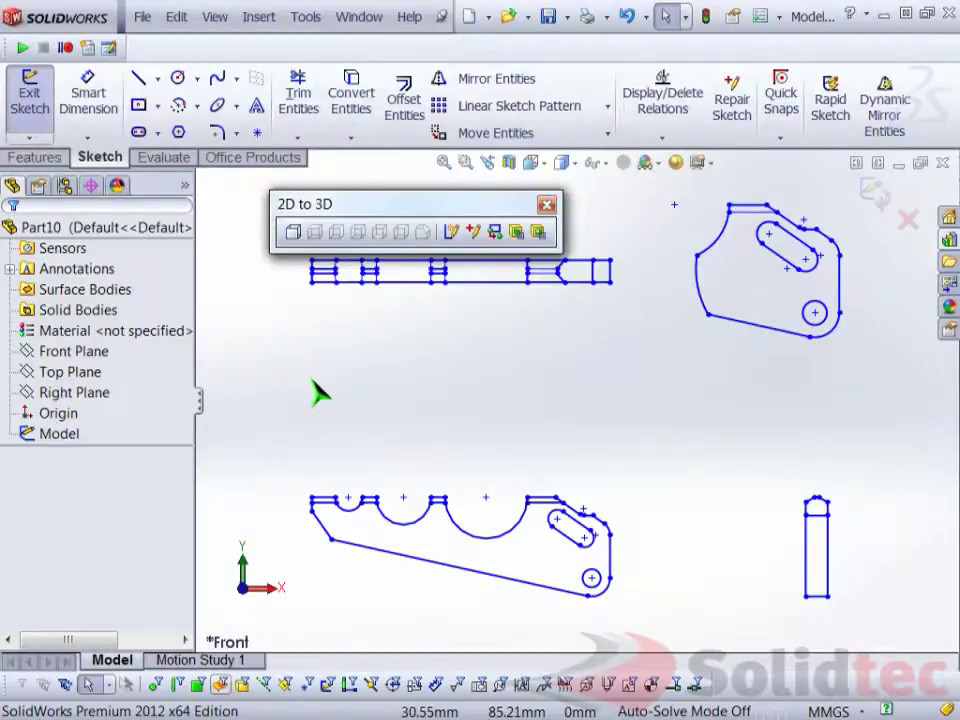
pyautogui.click(46, 434)
pyautogui.click(399, 428)
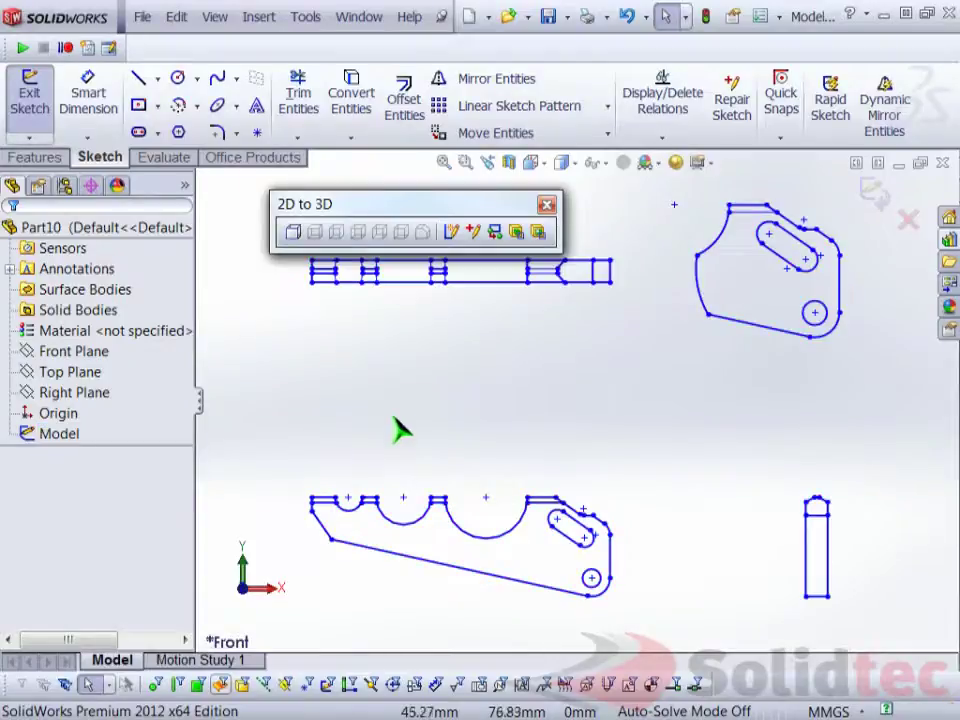
# Show the 2D to 3D toolbar via View > Toolbars, clear of the drawing
pyautogui.moveTo(383, 213); pyautogui.dragTo(326, 200)
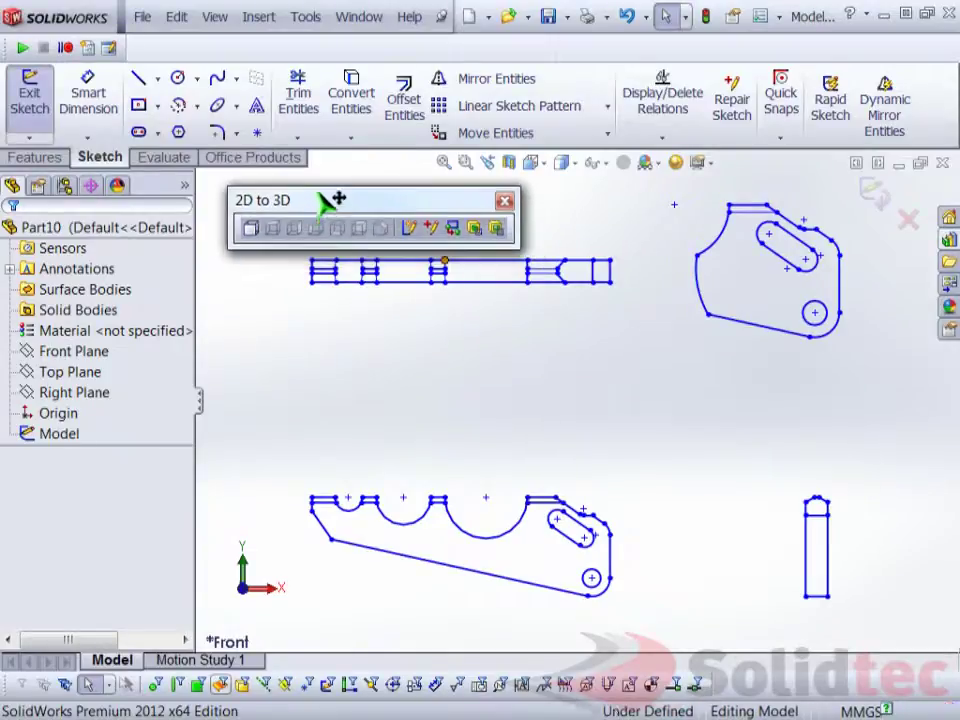
pyautogui.click(214, 20)
pyautogui.moveTo(285, 638)
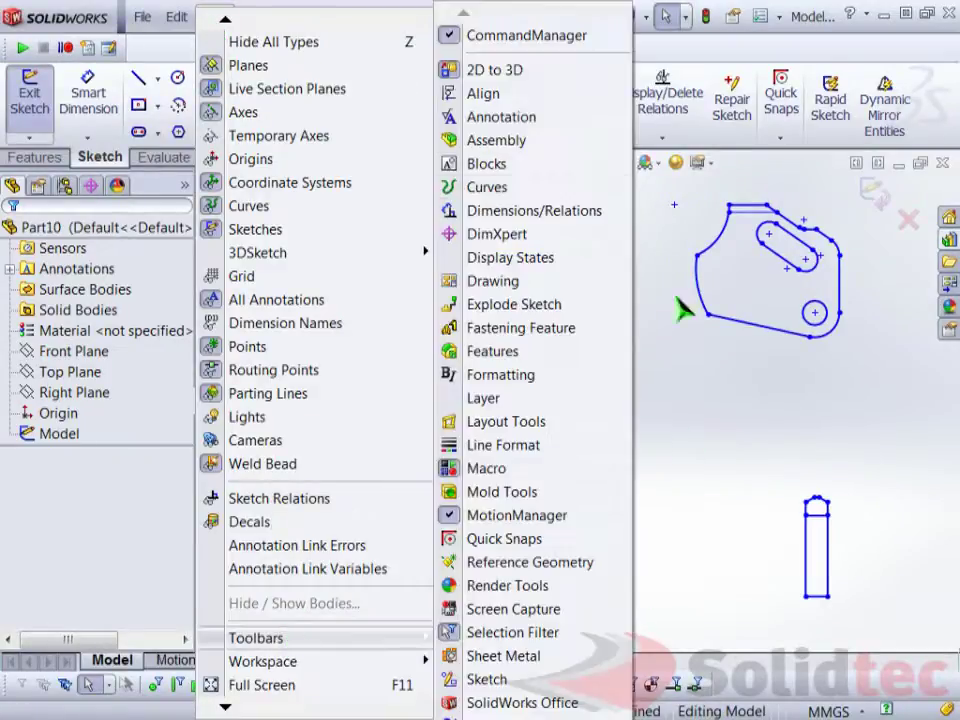
pyautogui.click(663, 413)
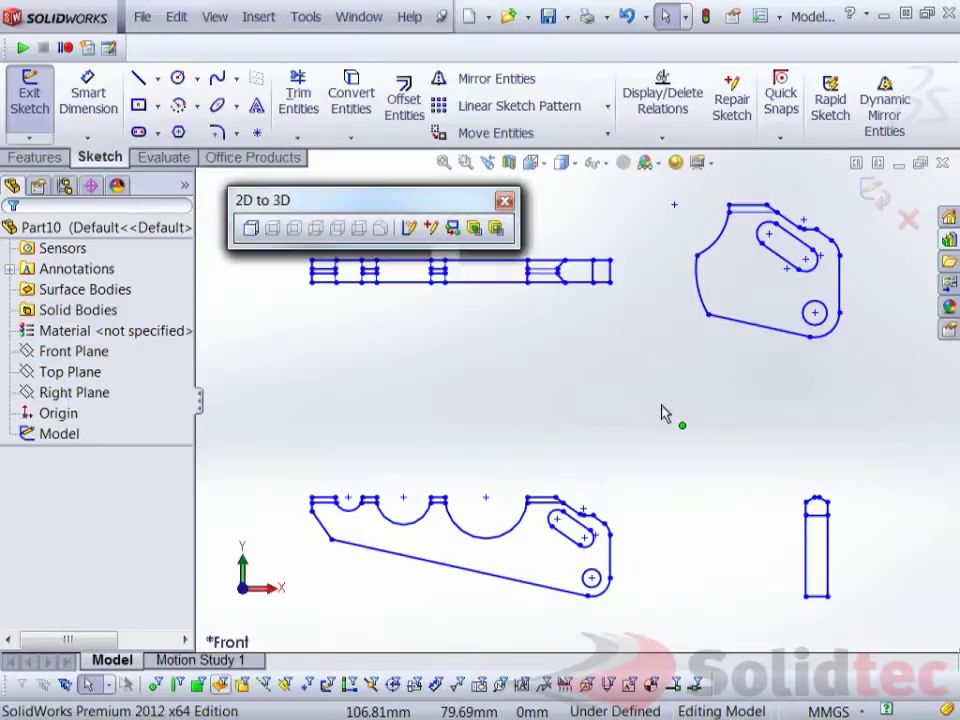
# Delete the top edge-view sketch and the top-right profile, keeping the finger profile and narrow rectangle
pyautogui.moveTo(405, 201); pyautogui.dragTo(390, 193)
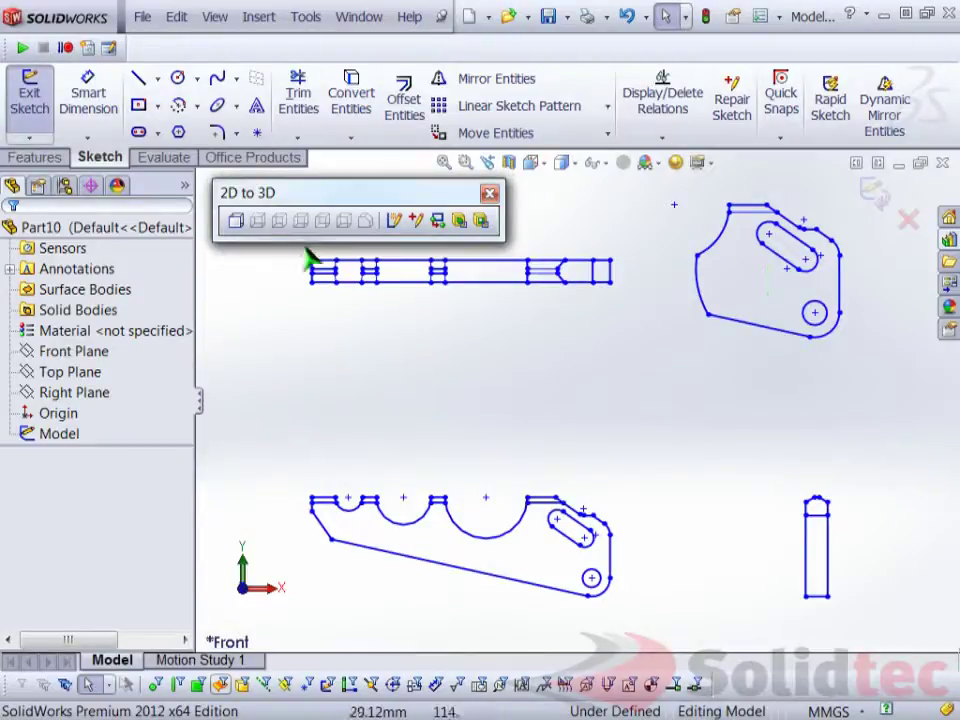
pyautogui.moveTo(300, 254)
pyautogui.mouseDown()
pyautogui.moveTo(677, 300)
pyautogui.moveTo(647, 320)
pyautogui.mouseUp()
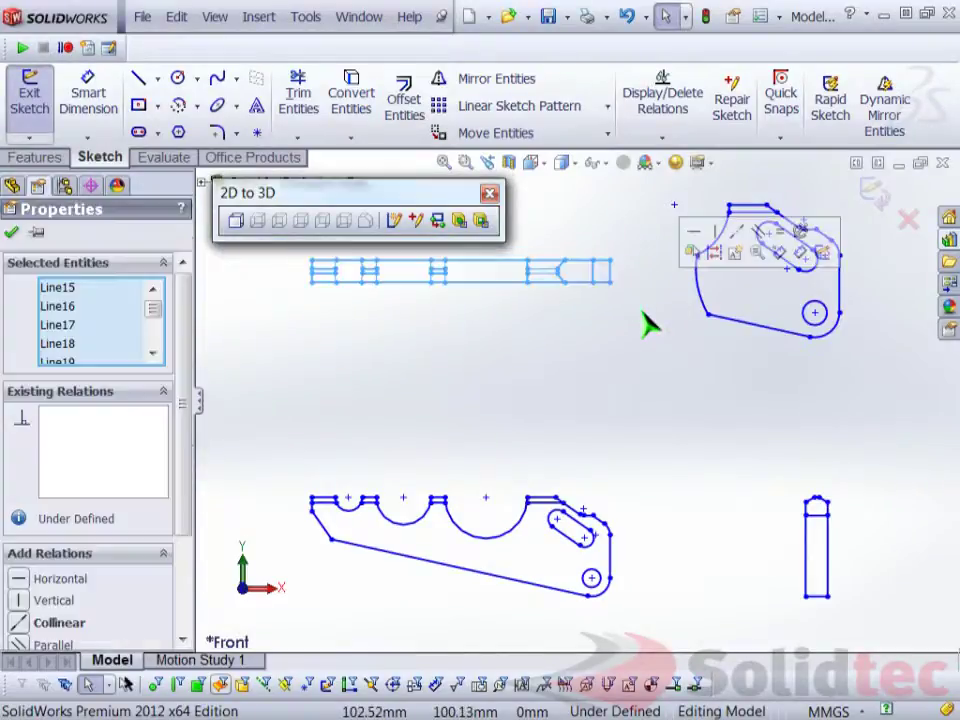
pyautogui.press('Delete')
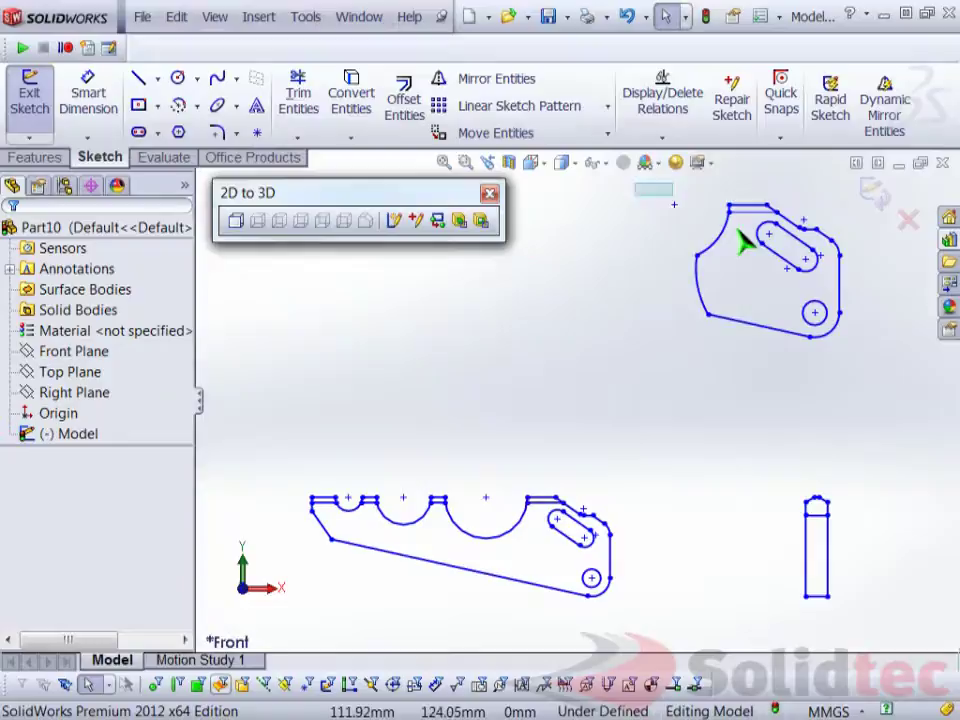
pyautogui.moveTo(635, 183); pyautogui.dragTo(873, 399)
pyautogui.press('Delete')
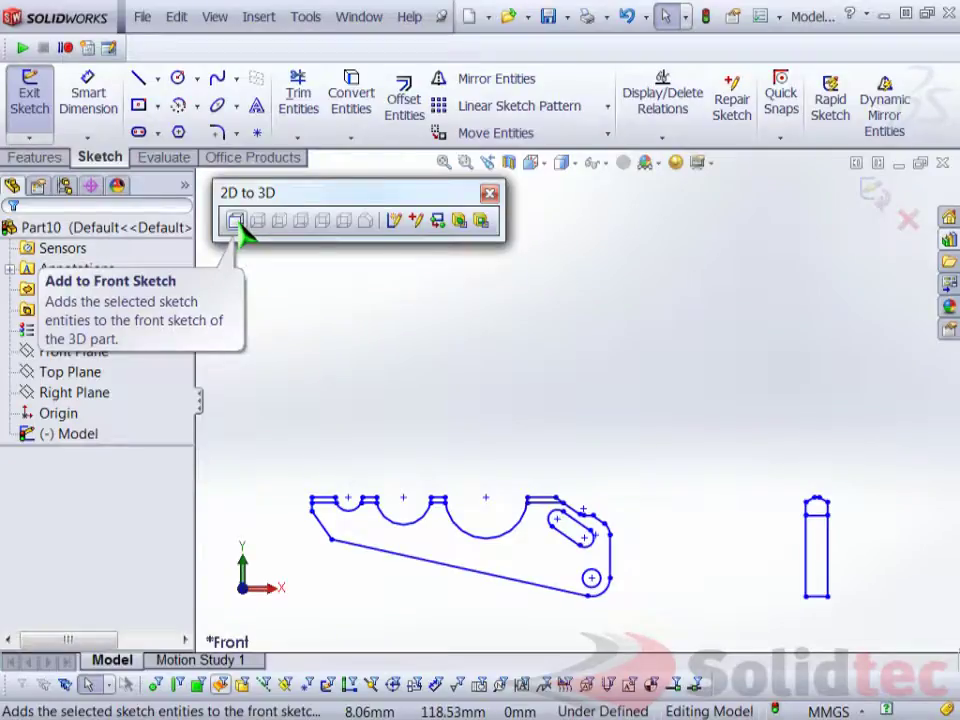
# Add the finger profile to the Front sketch and the narrow rectangle to the Right sketch
pyautogui.moveTo(231, 375)
pyautogui.mouseDown()
pyautogui.moveTo(381, 541)
pyautogui.moveTo(680, 640)
pyautogui.mouseUp()
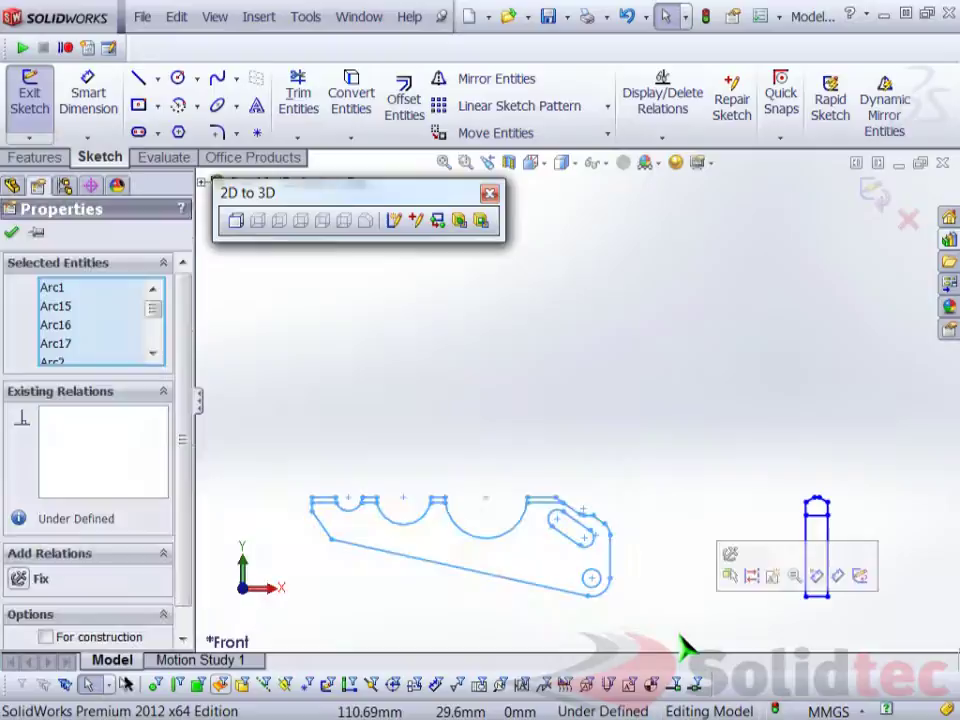
pyautogui.click(236, 222)
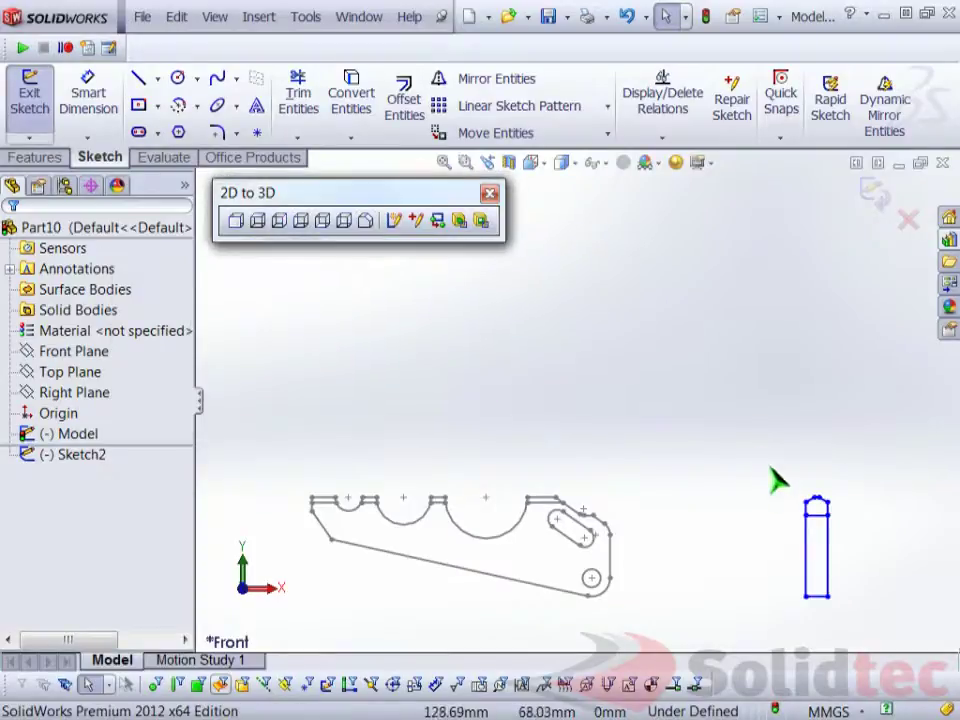
pyautogui.moveTo(757, 451); pyautogui.dragTo(877, 645)
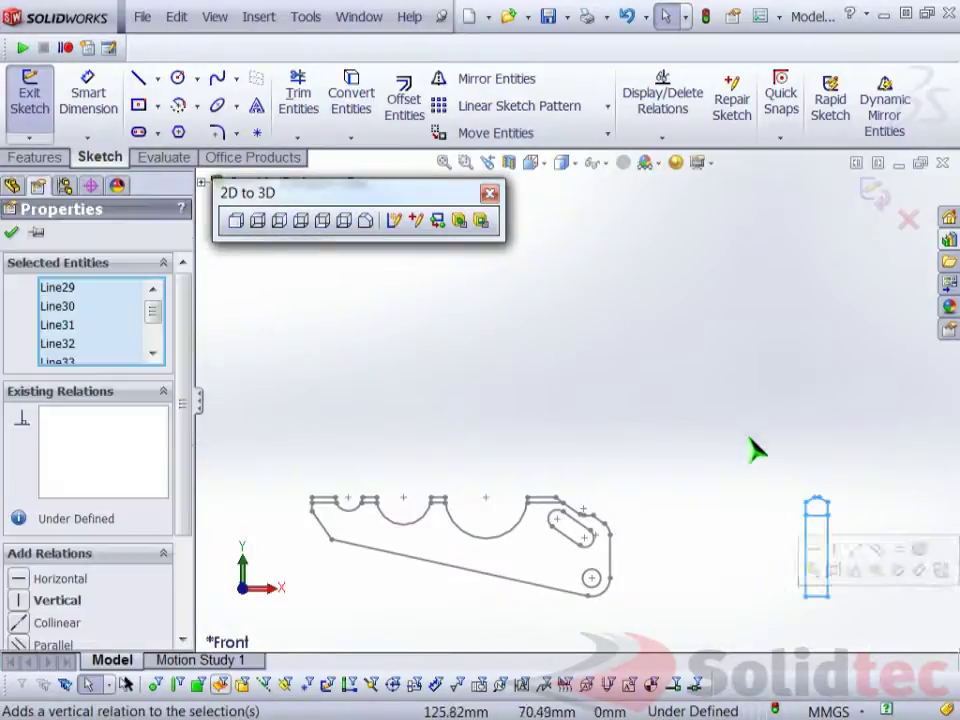
pyautogui.moveTo(754, 450); pyautogui.dragTo(692, 467, button='middle')
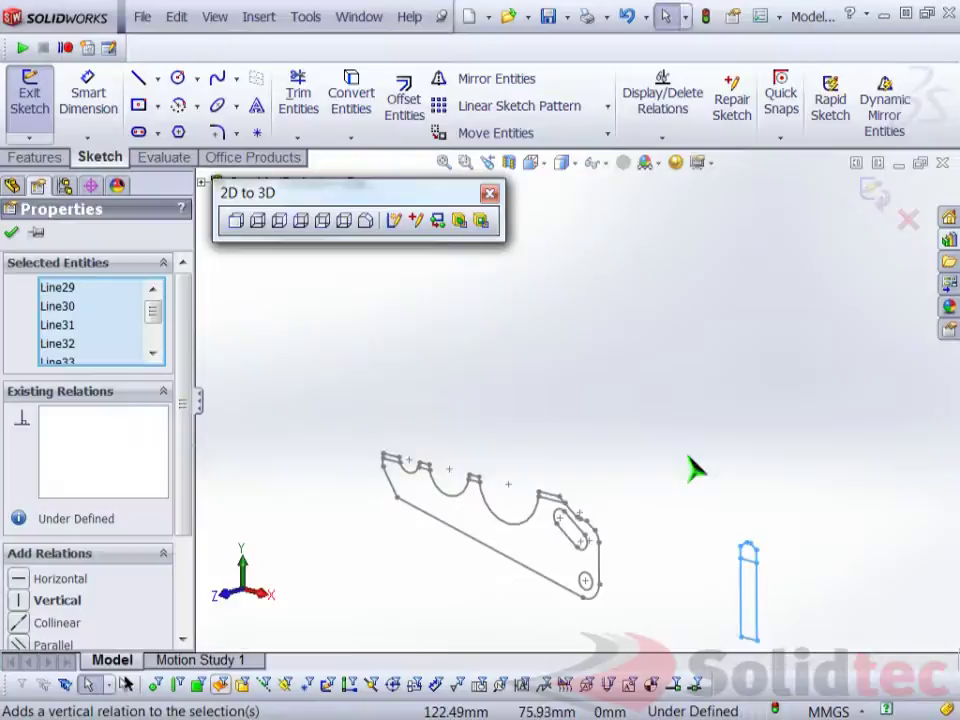
pyautogui.click(282, 226)
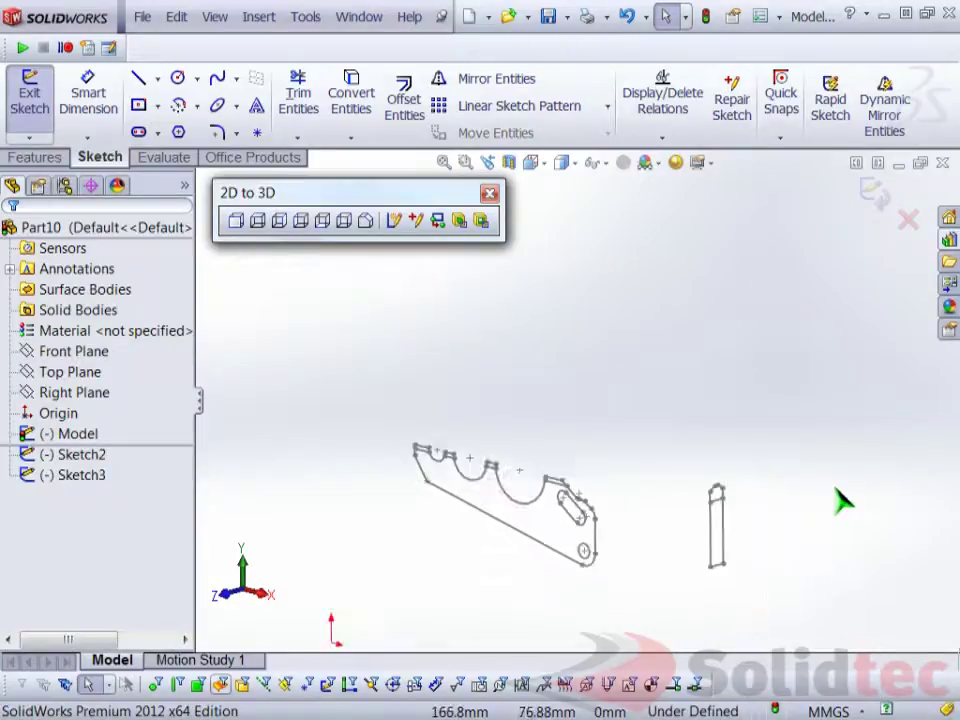
# Align the rectangle sketch with the finger profile's diagonal line
pyautogui.moveTo(842, 499)
pyautogui.mouseDown(button='middle')
pyautogui.moveTo(789, 474)
pyautogui.moveTo(749, 491)
pyautogui.moveTo(801, 482)
pyautogui.moveTo(799, 467)
pyautogui.moveTo(777, 485)
pyautogui.mouseUp(button='middle')
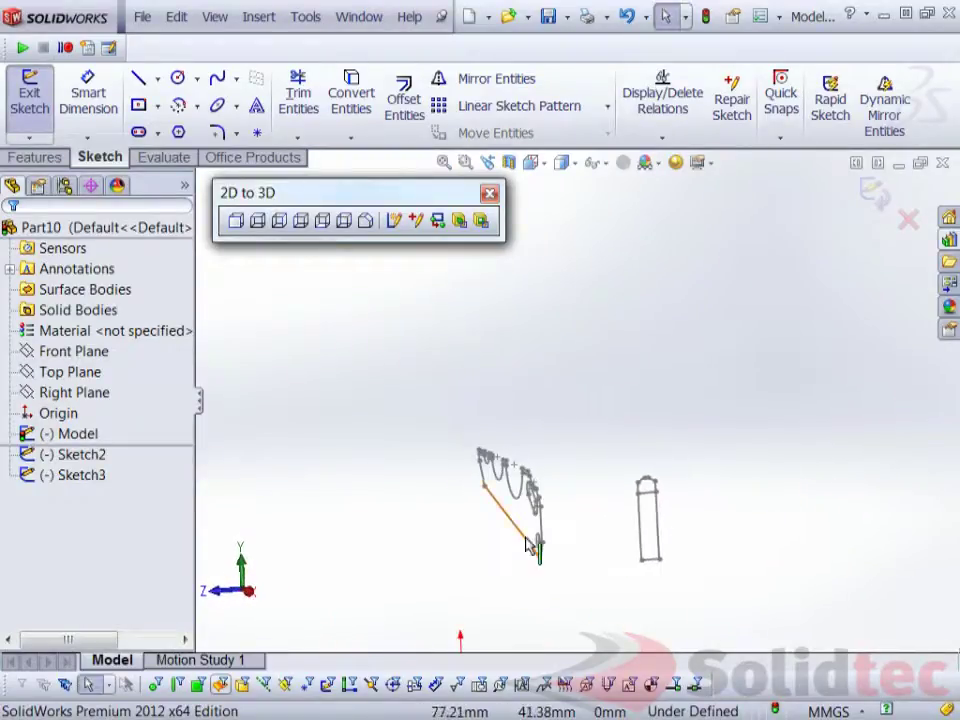
pyautogui.click(642, 533)
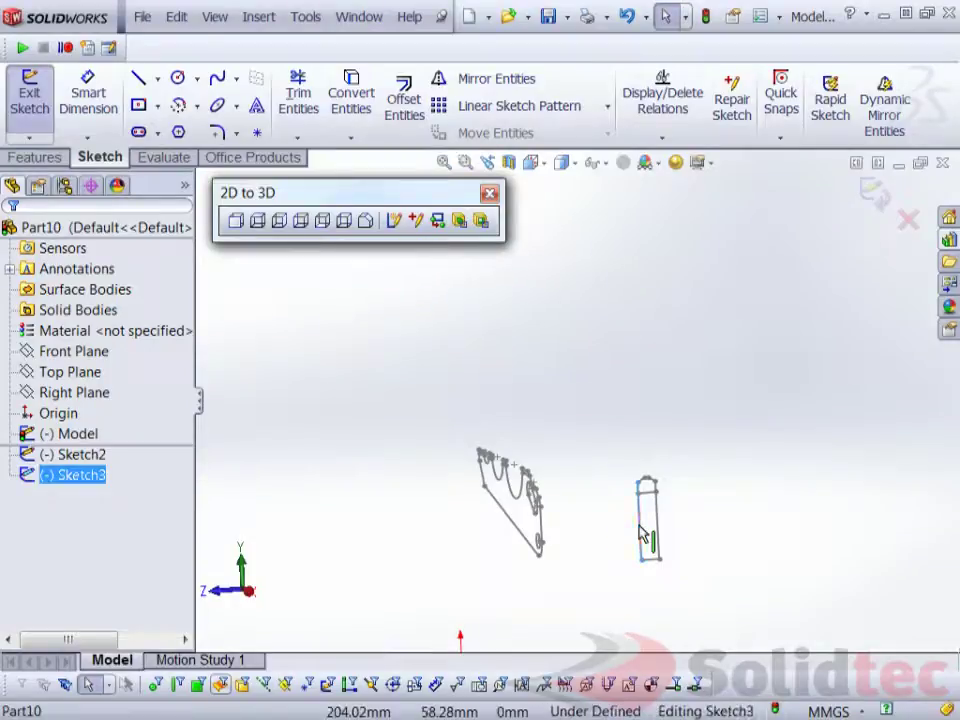
pyautogui.keyDown('ctrl'); pyautogui.click(518, 535); pyautogui.keyUp('ctrl')
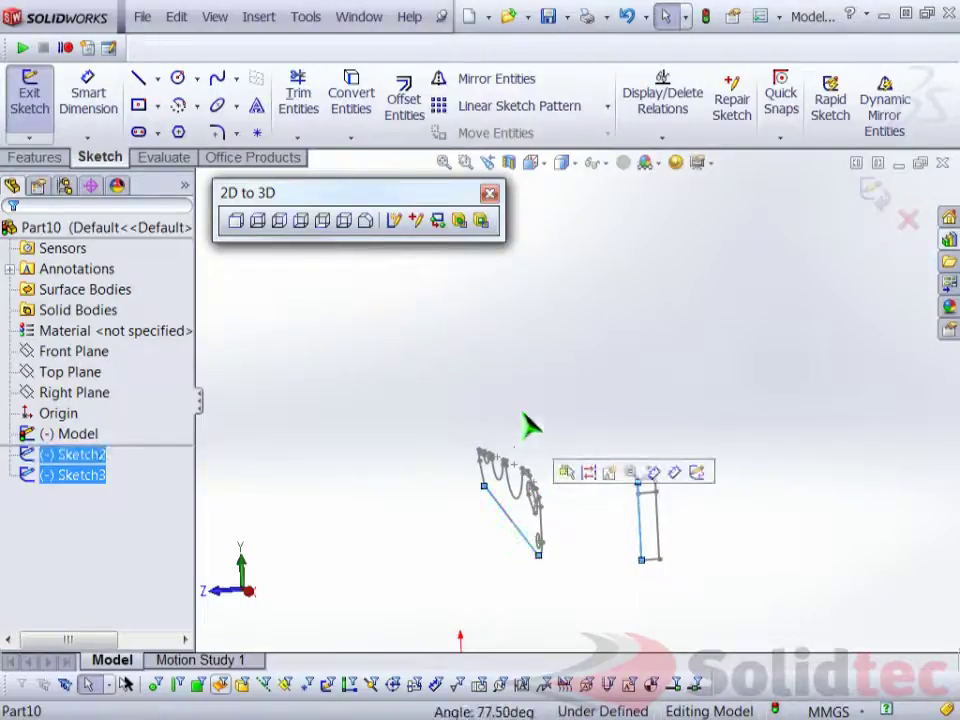
pyautogui.click(437, 222)
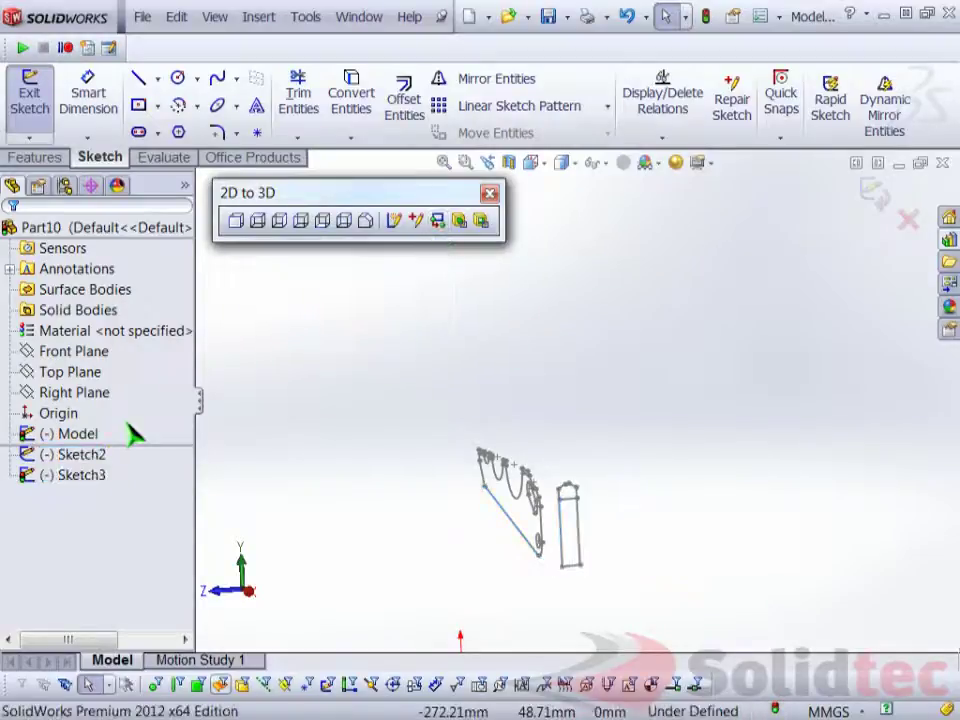
# Select Sketch2 and Sketch3 and exit the 2D to 3D sketch edit
pyautogui.click(90, 454)
pyautogui.keyDown('ctrl'); pyautogui.click(92, 476); pyautogui.keyUp('ctrl')
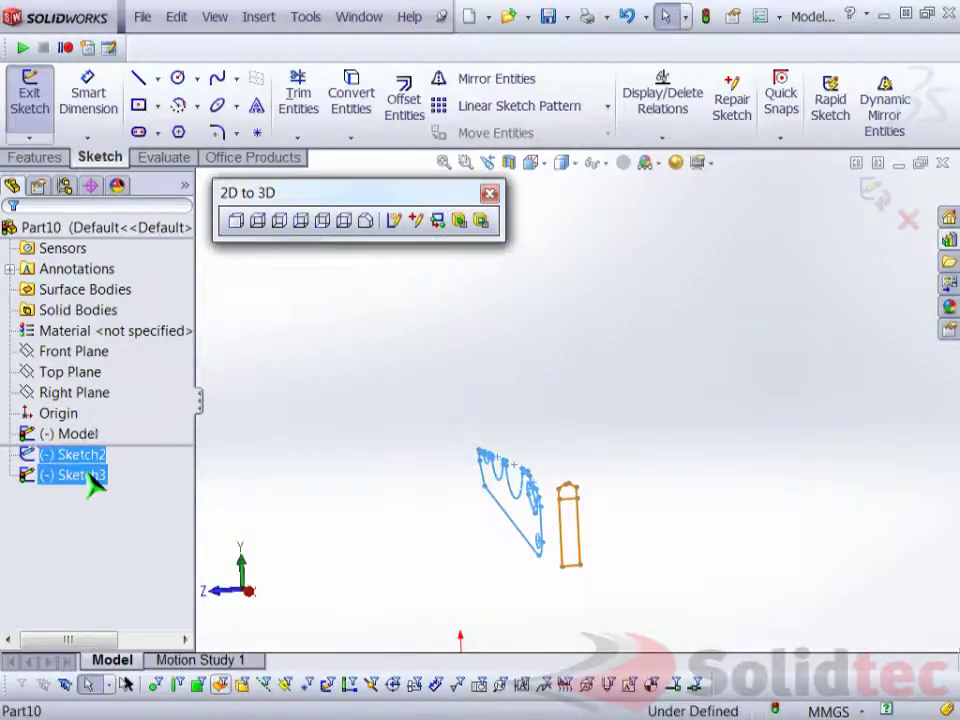
pyautogui.click(82, 476)
pyautogui.keyDown('ctrl'); pyautogui.click(78, 458); pyautogui.keyUp('ctrl')
pyautogui.click(80, 477)
pyautogui.keyDown('ctrl'); pyautogui.click(62, 456); pyautogui.keyUp('ctrl')
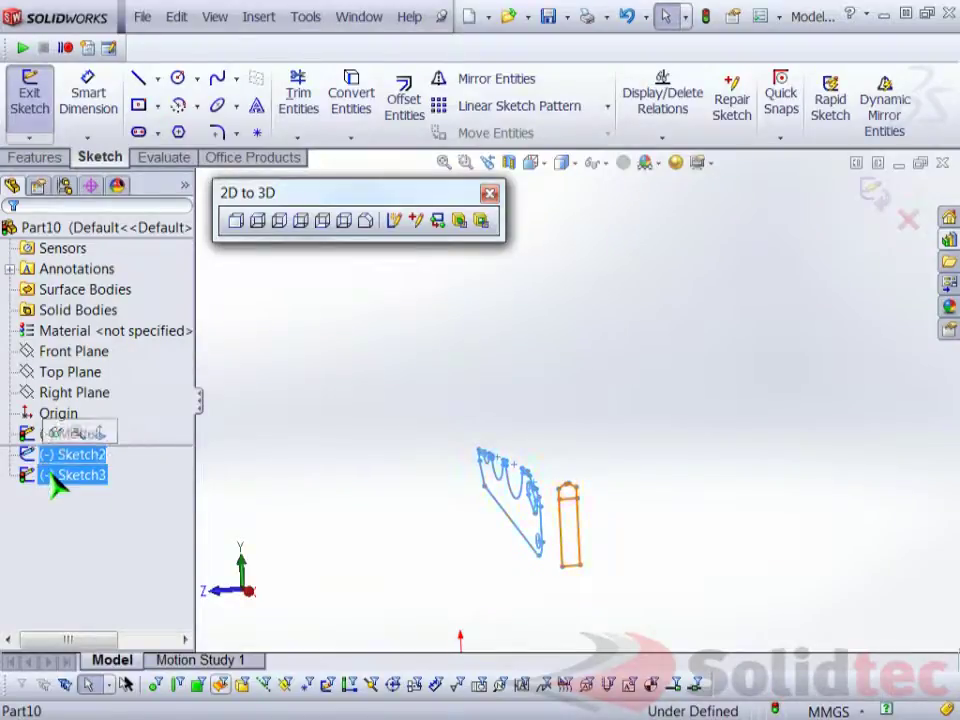
pyautogui.keyDown('ctrl'); pyautogui.click(50, 453); pyautogui.keyUp('ctrl')
pyautogui.keyDown('ctrl'); pyautogui.click(52, 454); pyautogui.keyUp('ctrl')
pyautogui.click(60, 476)
pyautogui.click(418, 482)
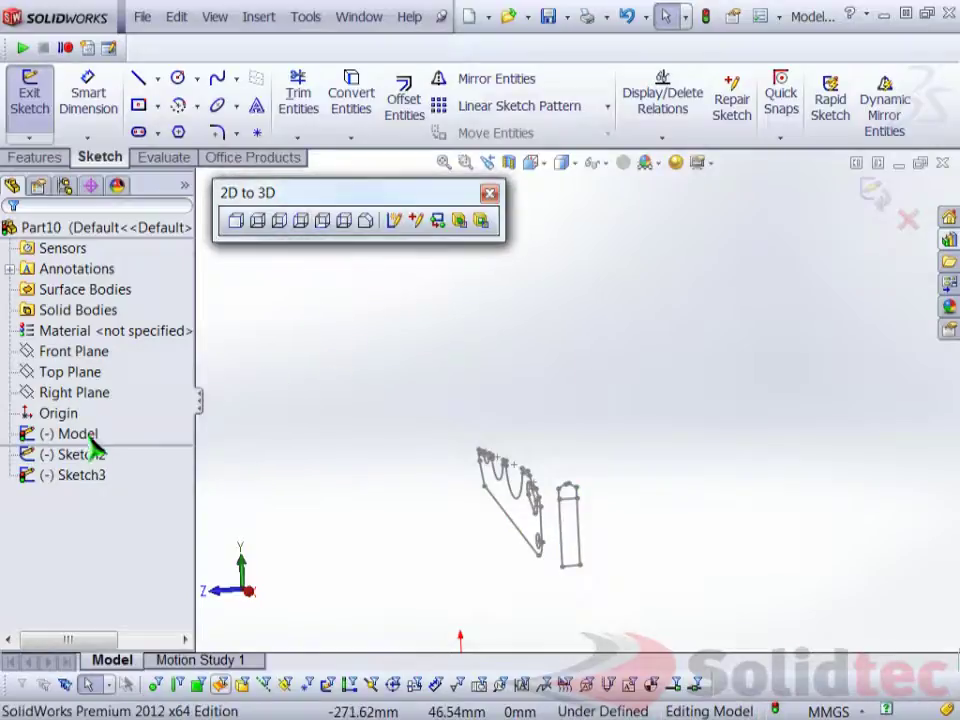
pyautogui.click(870, 190)
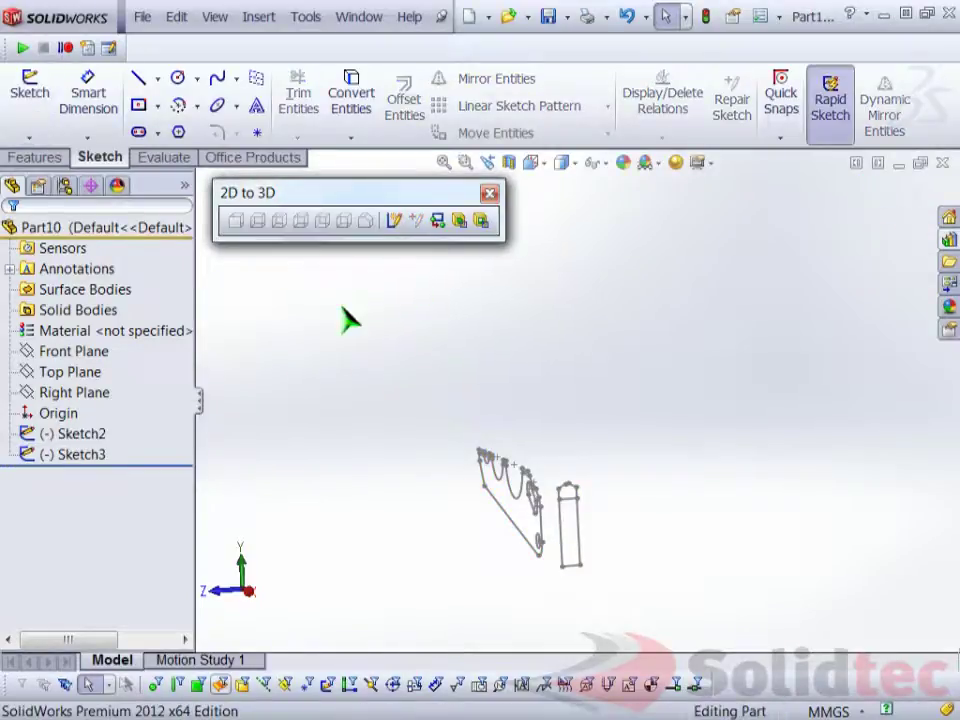
# Close the 2D to 3D toolbar and orbit to inspect Sketch2 and Sketch3 in 3D
pyautogui.click(71, 436)
pyautogui.click(88, 458)
pyautogui.click(622, 467)
pyautogui.moveTo(635, 443)
pyautogui.mouseDown(button='middle')
pyautogui.moveTo(615, 354)
pyautogui.moveTo(570, 300)
pyautogui.mouseUp(button='middle')
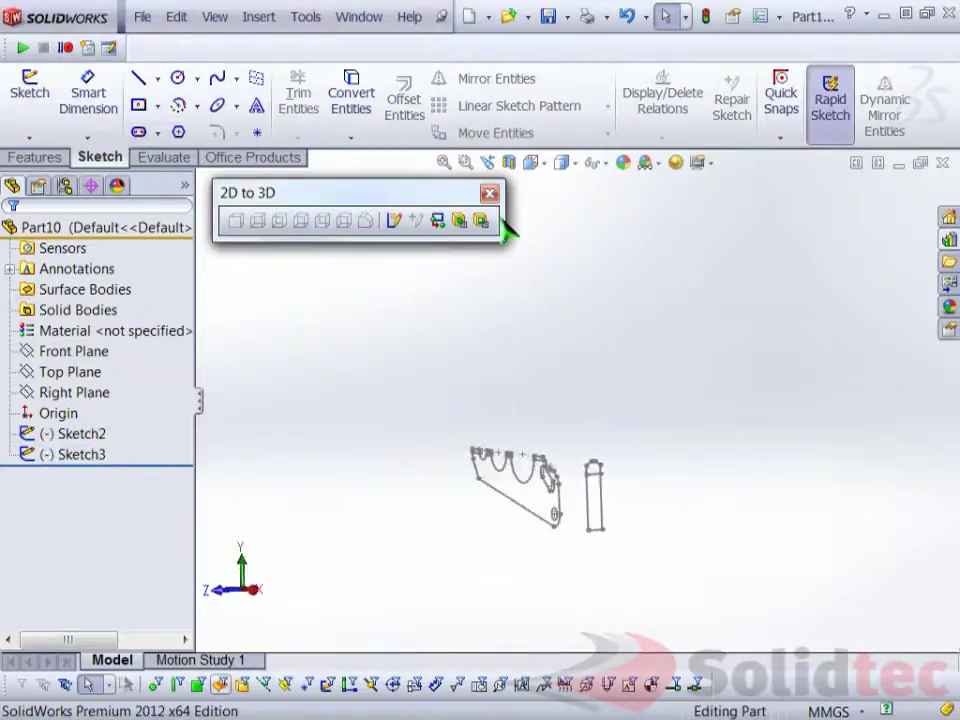
pyautogui.click(489, 193)
pyautogui.moveTo(505, 340); pyautogui.dragTo(594, 484, button='middle')
pyautogui.moveTo(615, 377); pyautogui.dragTo(574, 423, button='middle')
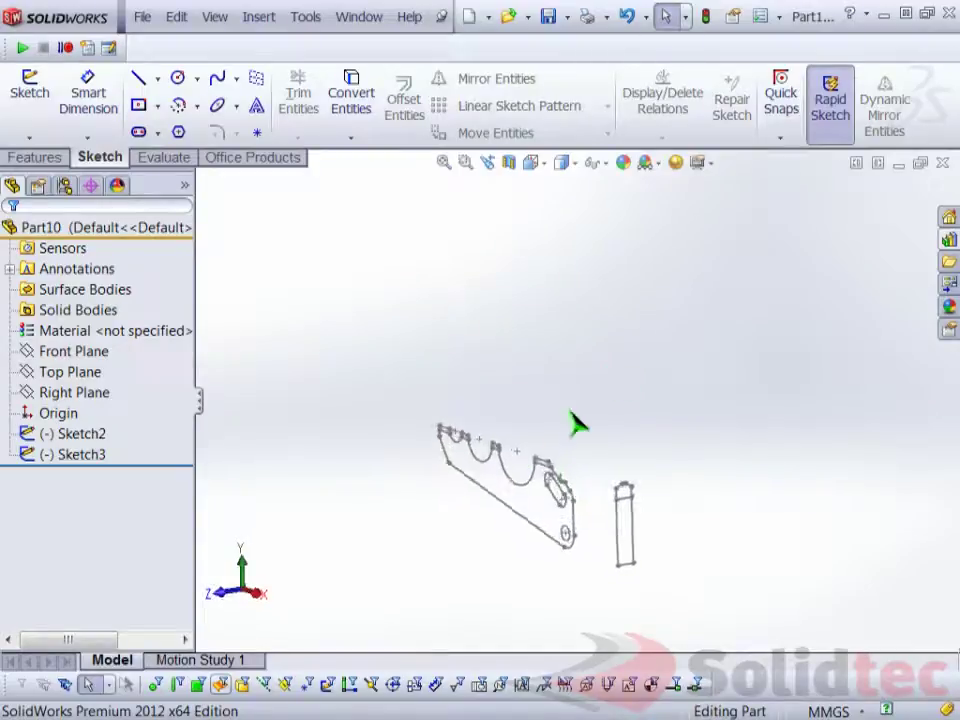
# Start an extruded boss on Sketch2, Up To Vertex at Point2 of Sketch3
pyautogui.click(36, 158)
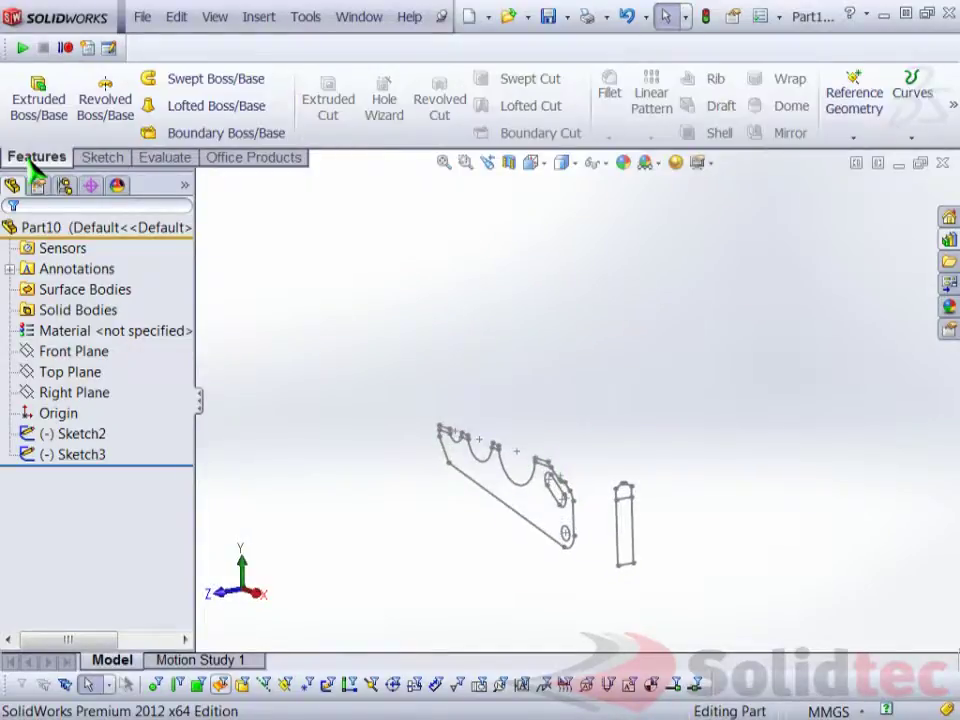
pyautogui.click(63, 115)
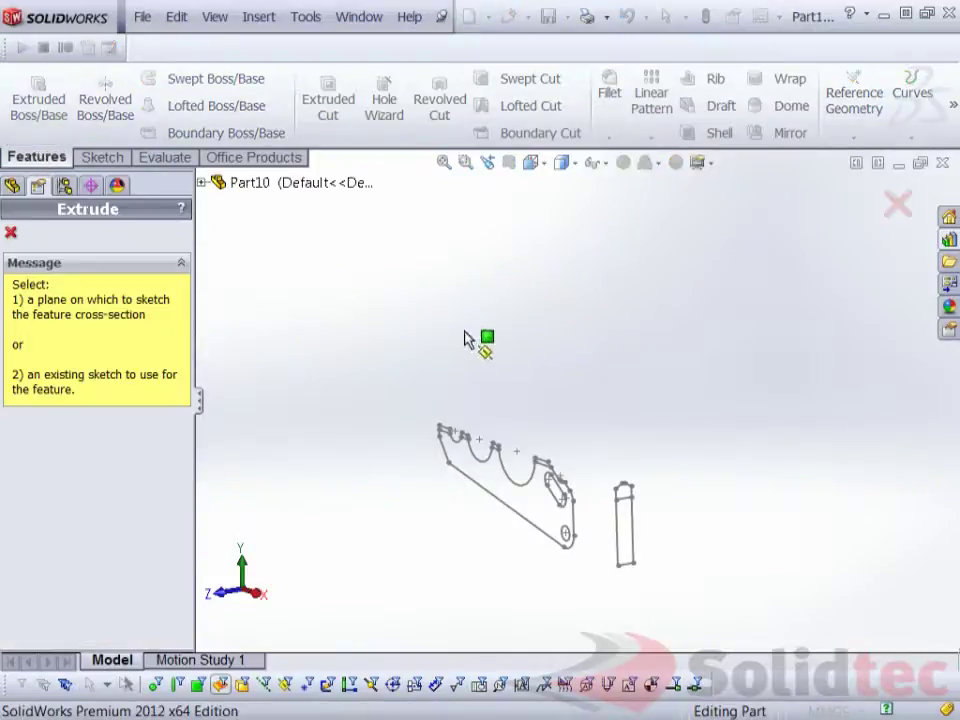
pyautogui.click(522, 518)
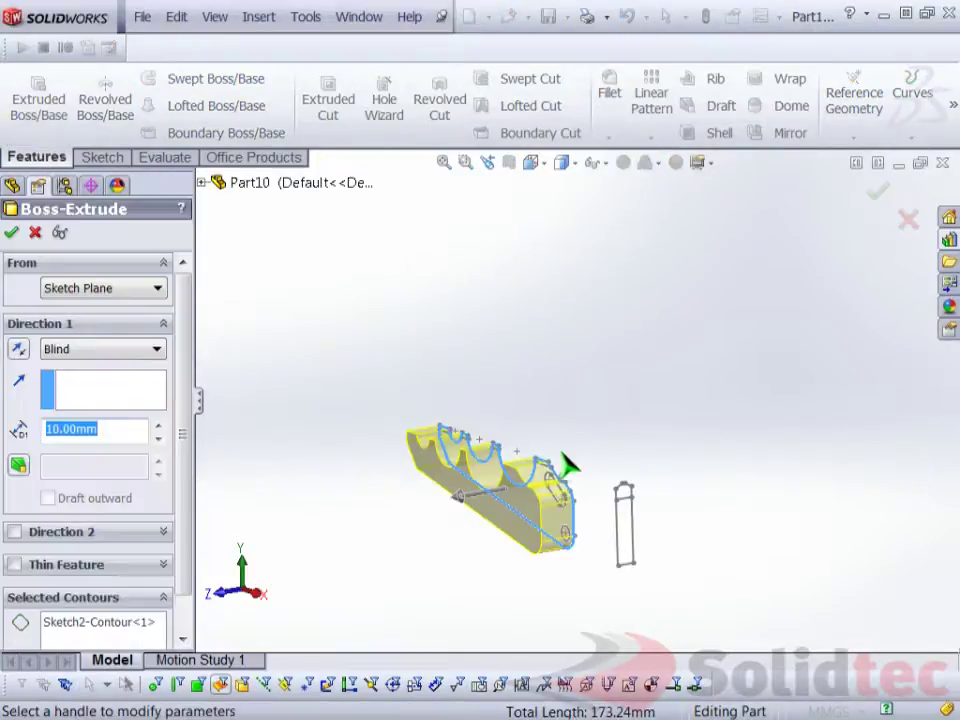
pyautogui.moveTo(590, 466)
pyautogui.mouseDown(button='middle')
pyautogui.moveTo(574, 439)
pyautogui.moveTo(561, 437)
pyautogui.moveTo(602, 548)
pyautogui.moveTo(583, 523)
pyautogui.moveTo(621, 540)
pyautogui.moveTo(628, 582)
pyautogui.mouseUp(button='middle')
pyautogui.scroll(-2, 612, 551)
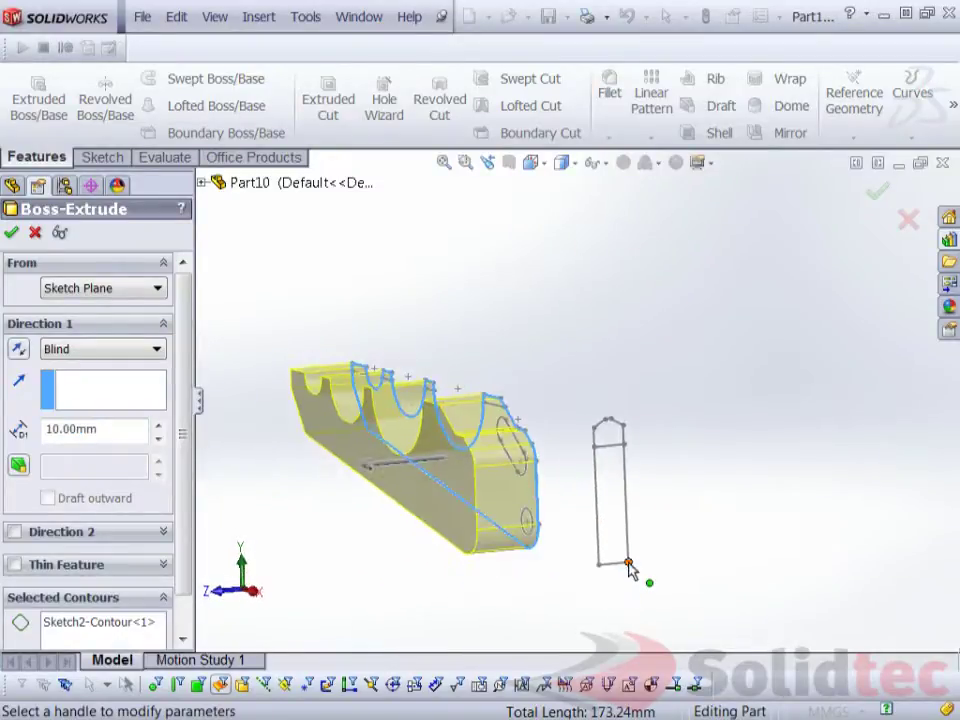
pyautogui.click(628, 567)
pyautogui.moveTo(660, 431)
pyautogui.mouseDown(button='middle')
pyautogui.moveTo(621, 418)
pyautogui.moveTo(663, 423)
pyautogui.moveTo(686, 411)
pyautogui.mouseUp(button='middle')
pyautogui.scroll(-5, 590, 457)
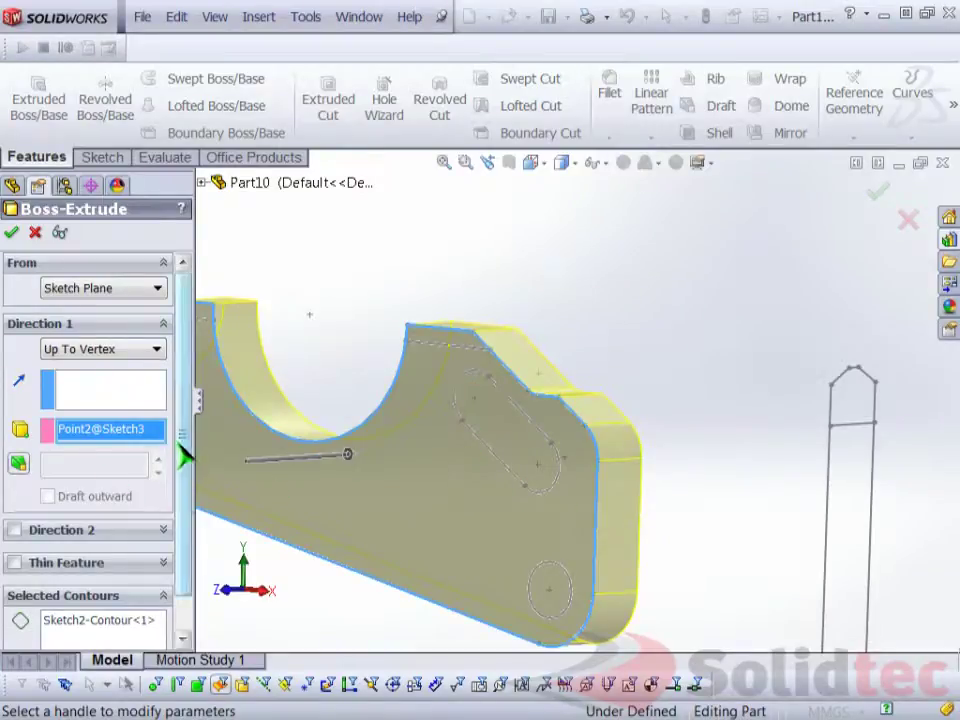
pyautogui.scroll(-1, 184, 470)
# Pick the slot and lower-hole regions as selected contours and confirm Boss-Extrude1
pyautogui.click(130, 620)
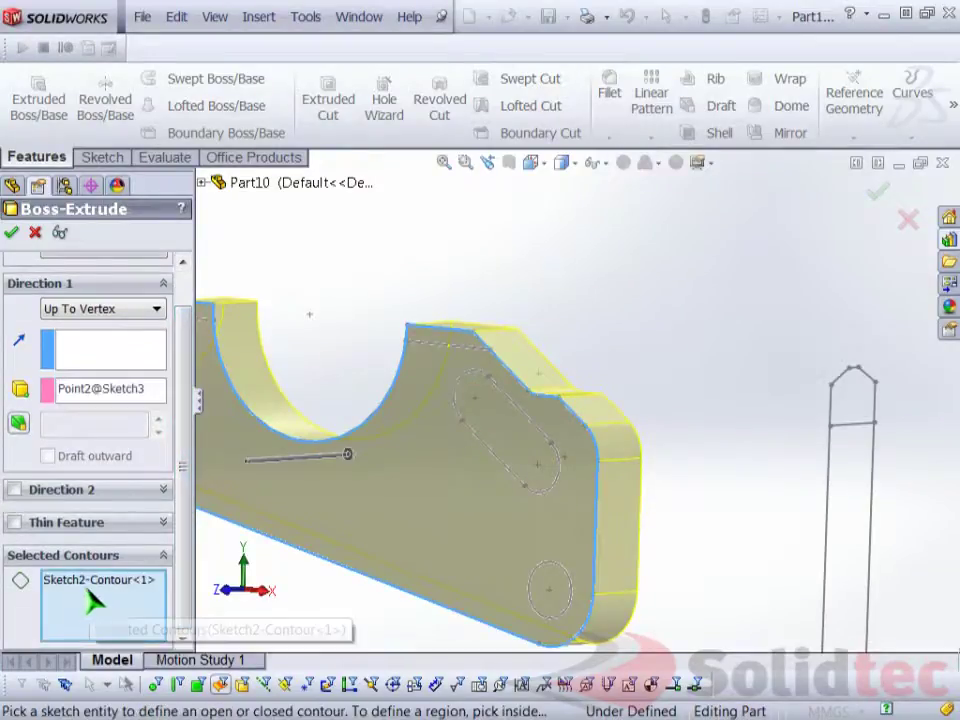
pyautogui.click(521, 446)
pyautogui.click(553, 583)
pyautogui.scroll(1, 380, 282)
pyautogui.moveTo(380, 282); pyautogui.dragTo(358, 316, button='middle')
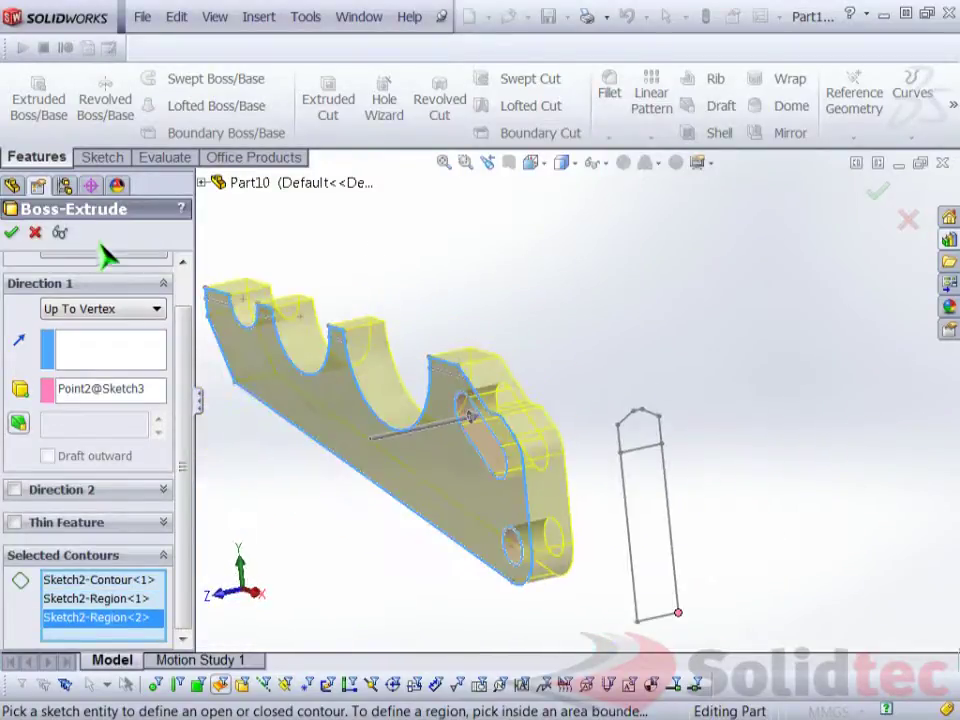
pyautogui.click(14, 235)
pyautogui.moveTo(460, 275); pyautogui.dragTo(463, 328, button='middle')
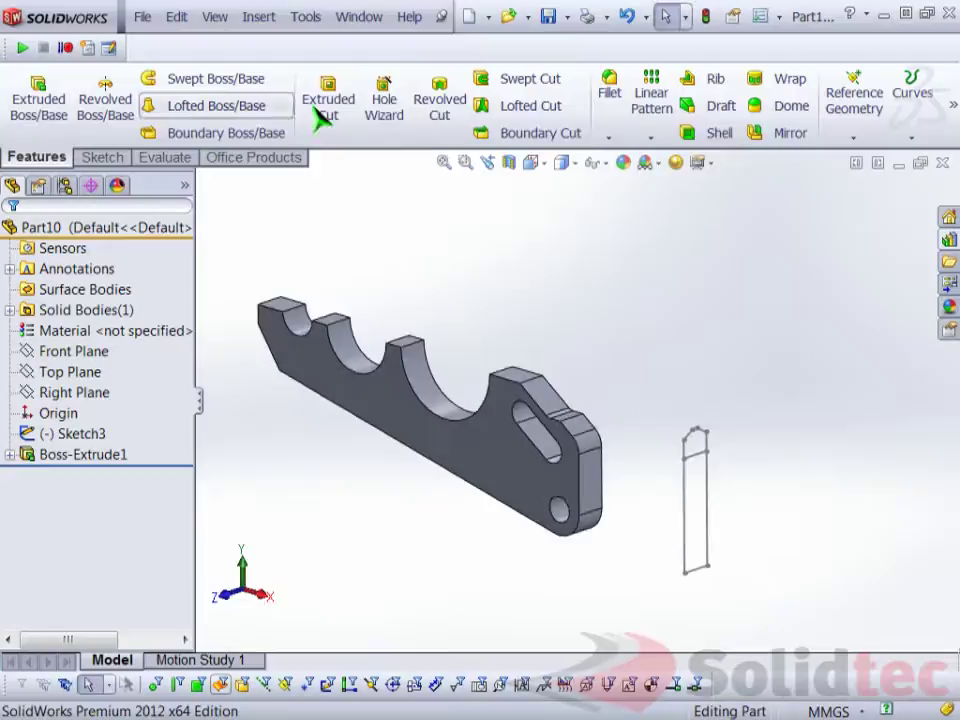
# Start an extruded cut from the Sketch3 rectangle with a Through All end condition
pyautogui.click(104, 158)
pyautogui.click(160, 158)
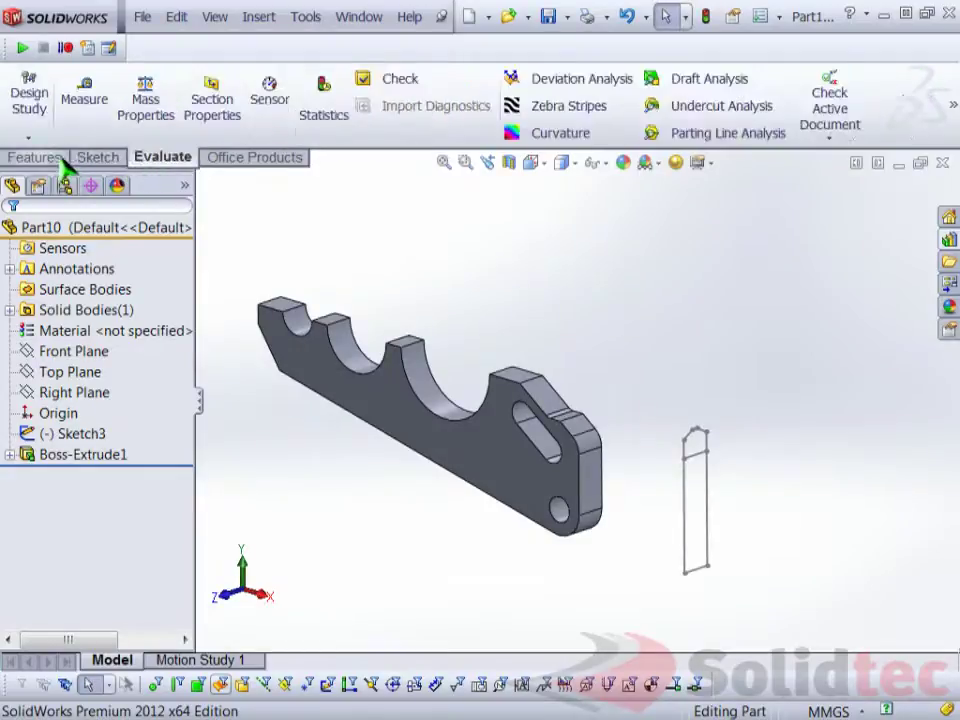
pyautogui.click(55, 157)
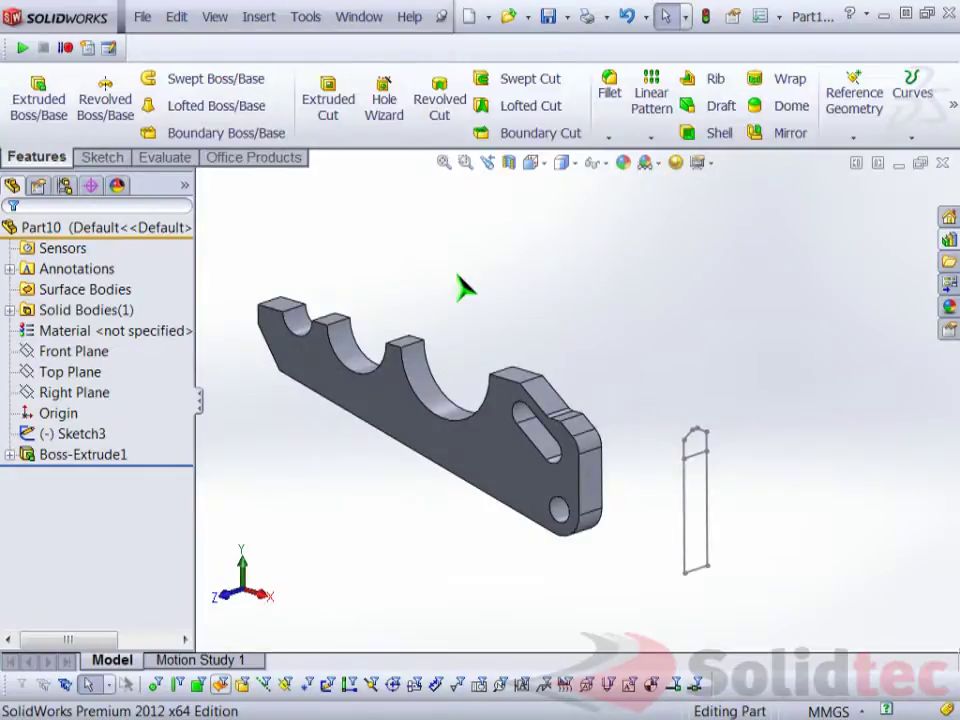
pyautogui.click(82, 433)
pyautogui.click(785, 470)
pyautogui.click(337, 112)
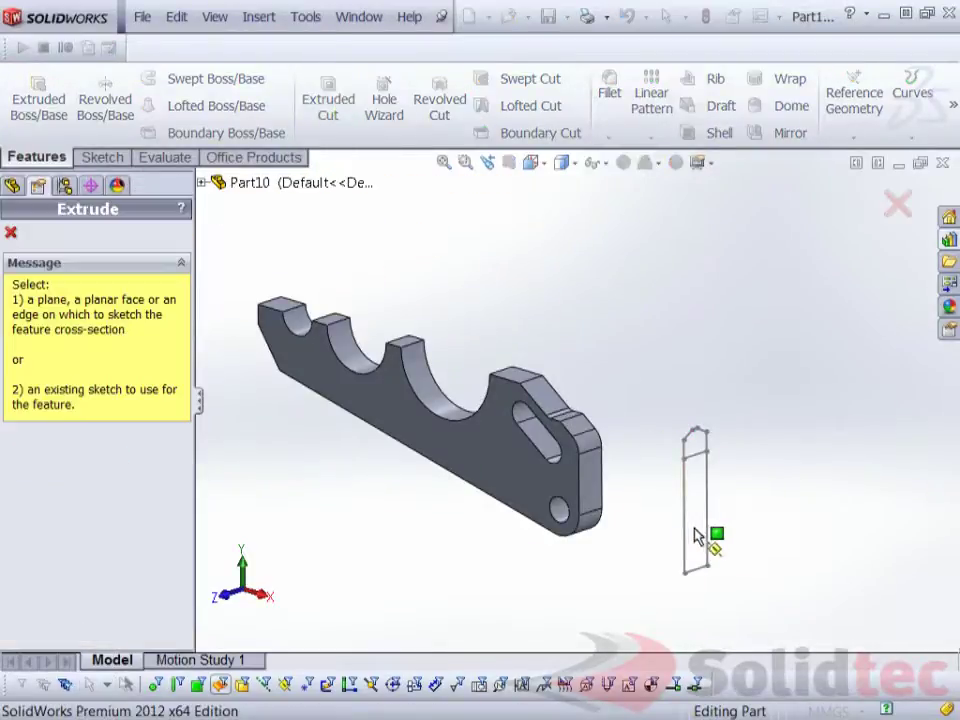
pyautogui.click(698, 537)
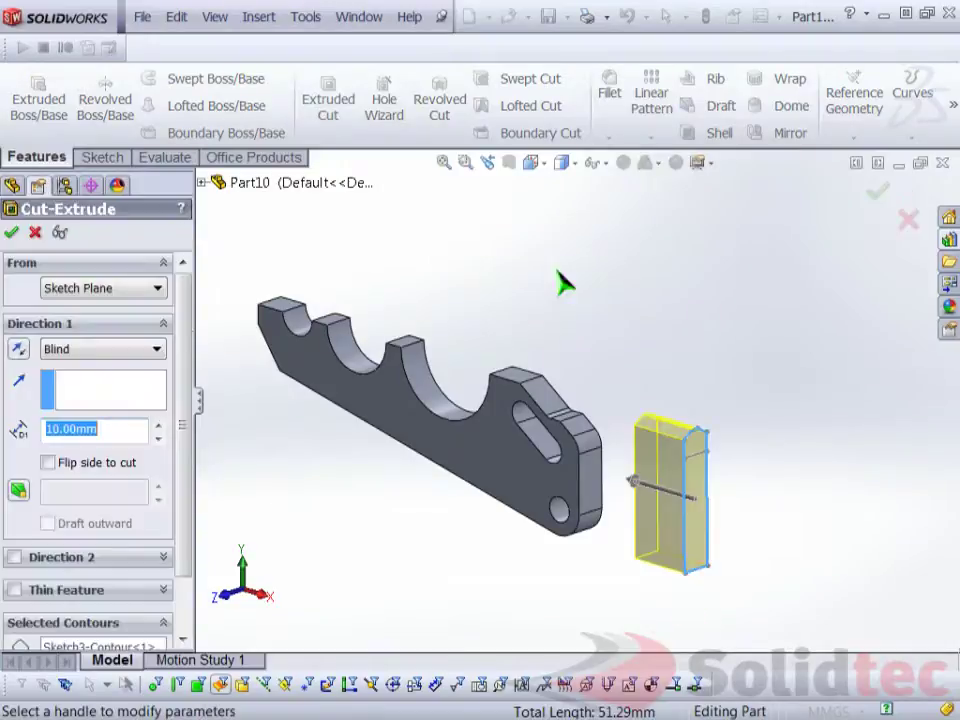
pyautogui.click(100, 349)
pyautogui.click(111, 385)
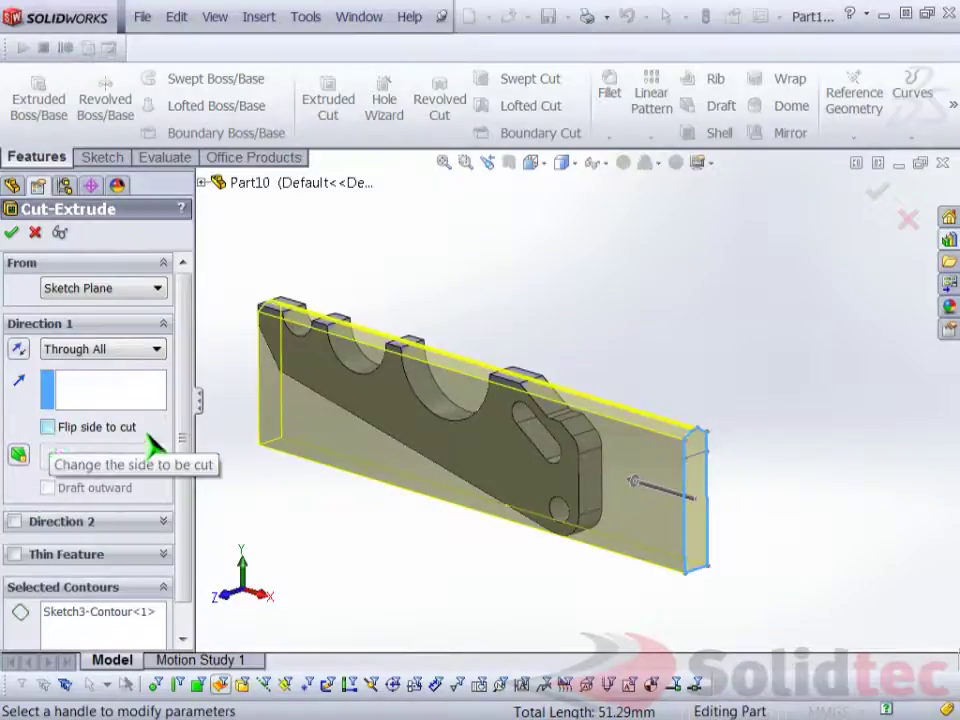
# Flip the side to cut so material outside the rectangle is removed, and confirm
pyautogui.click(62, 233)
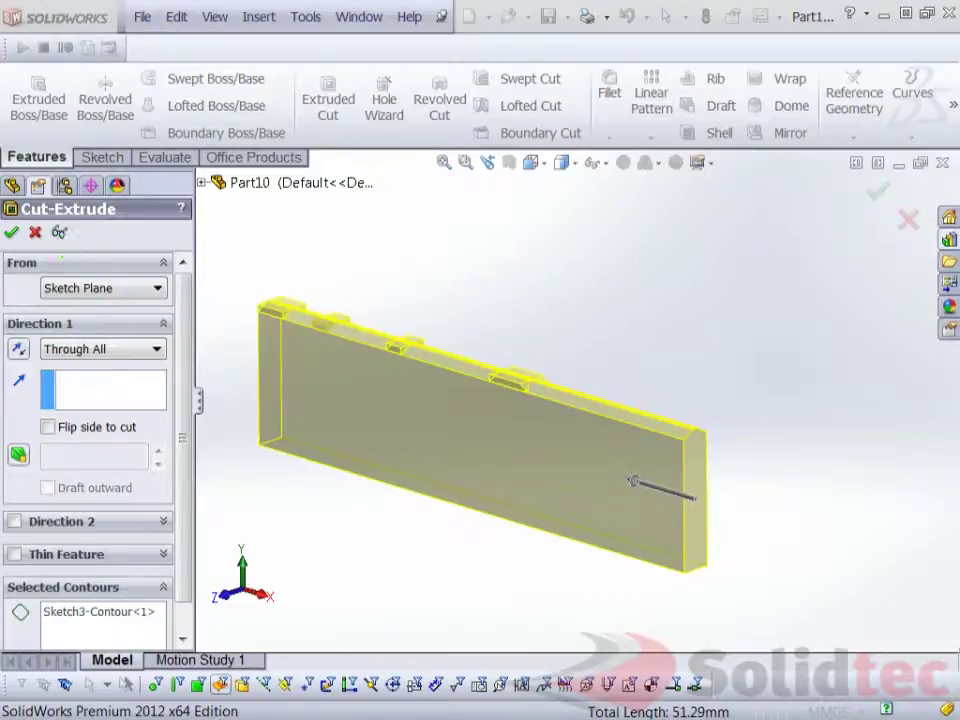
pyautogui.click(60, 232)
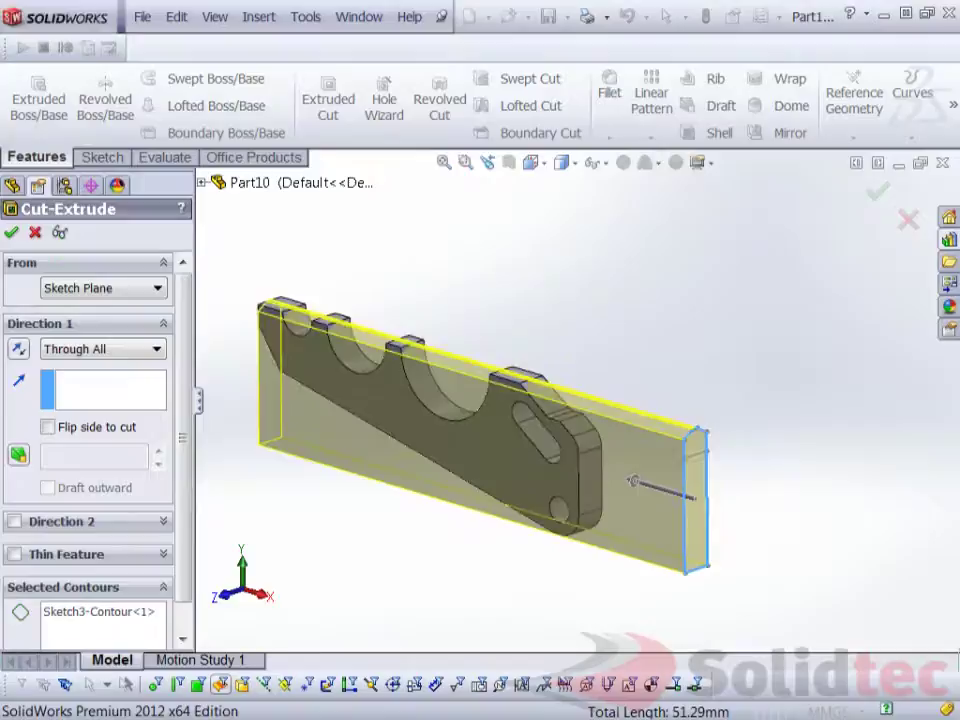
pyautogui.click(80, 428)
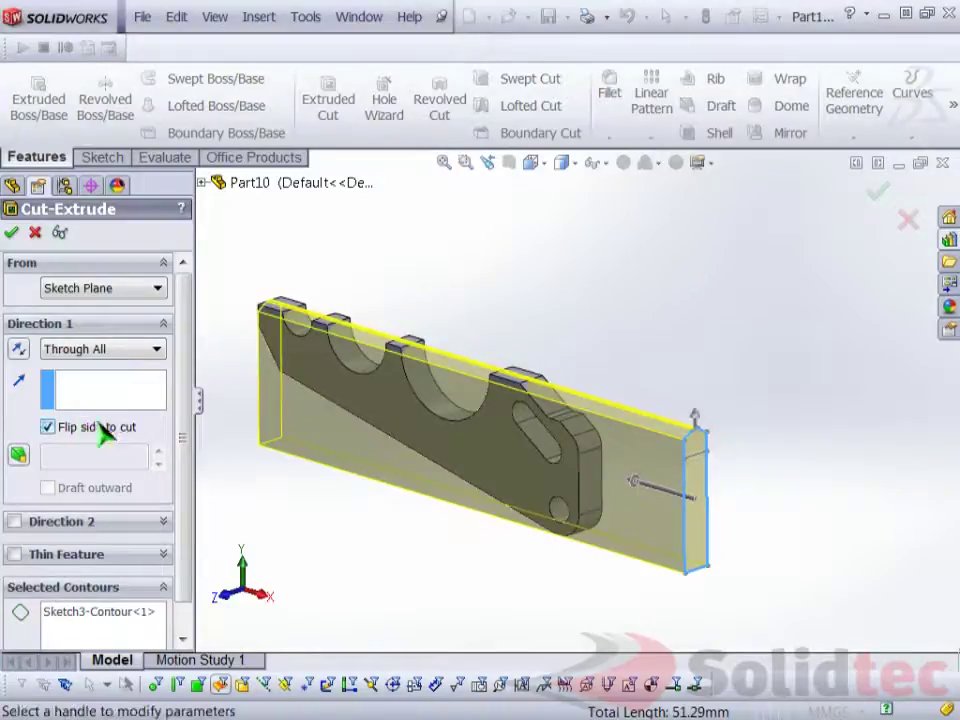
pyautogui.scroll(-2, 514, 392)
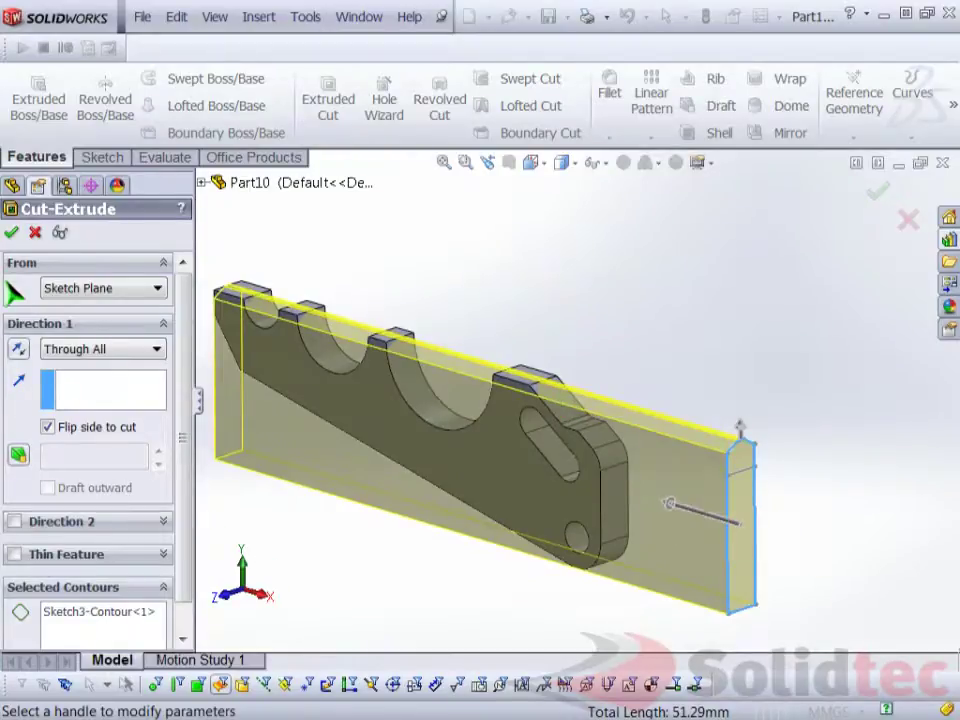
pyautogui.click(11, 233)
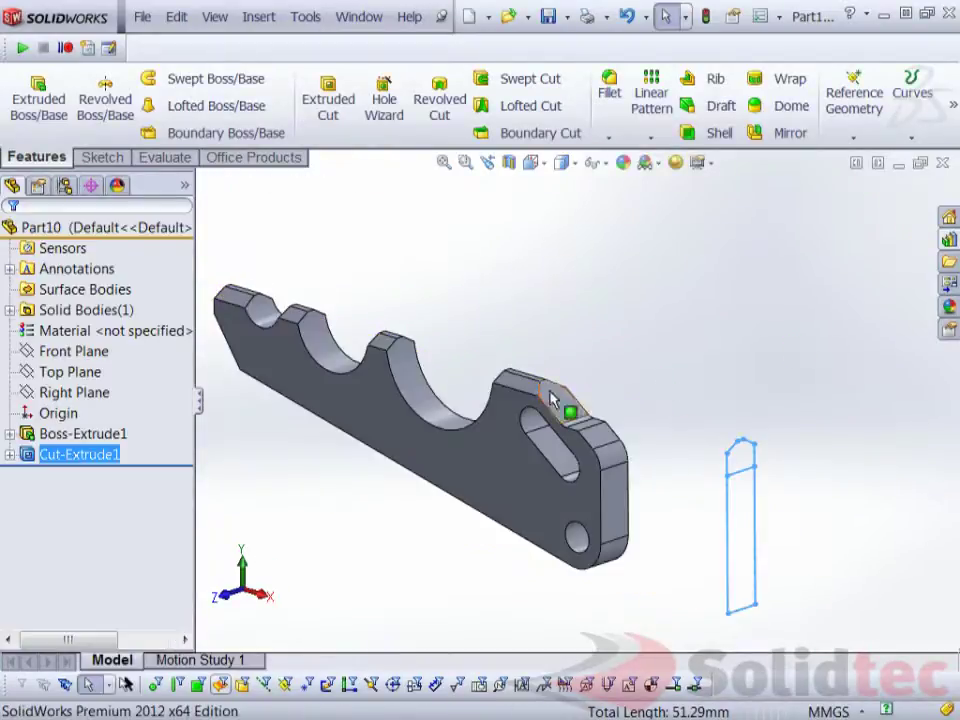
pyautogui.scroll(3, 525, 335)
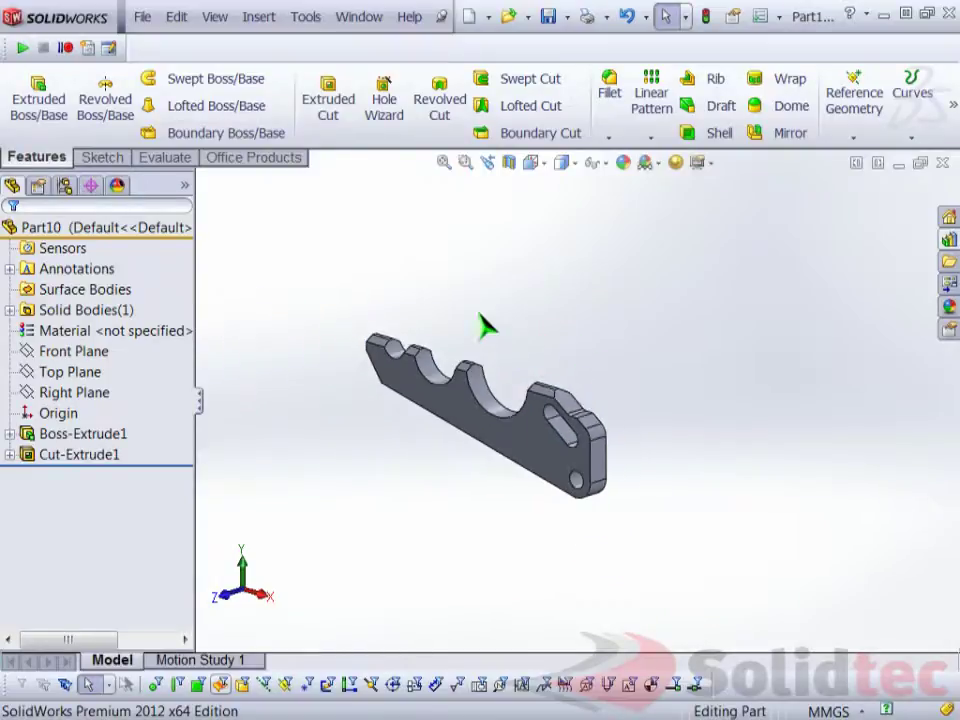
pyautogui.moveTo(489, 326); pyautogui.dragTo(581, 368, button='middle')
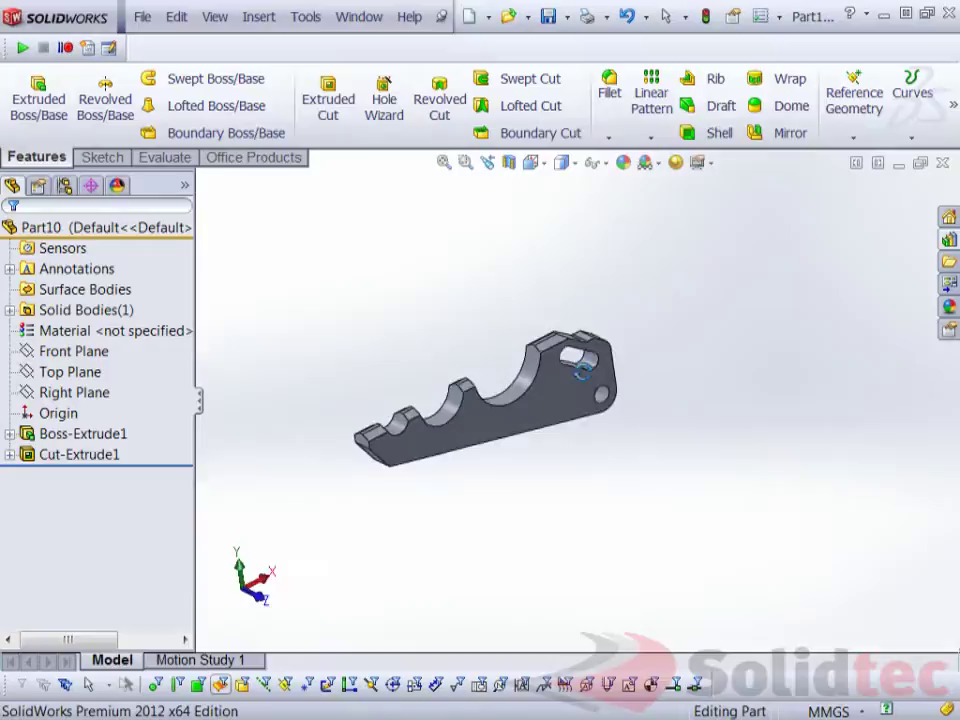
pyautogui.moveTo(612, 289); pyautogui.dragTo(481, 342, button='middle')
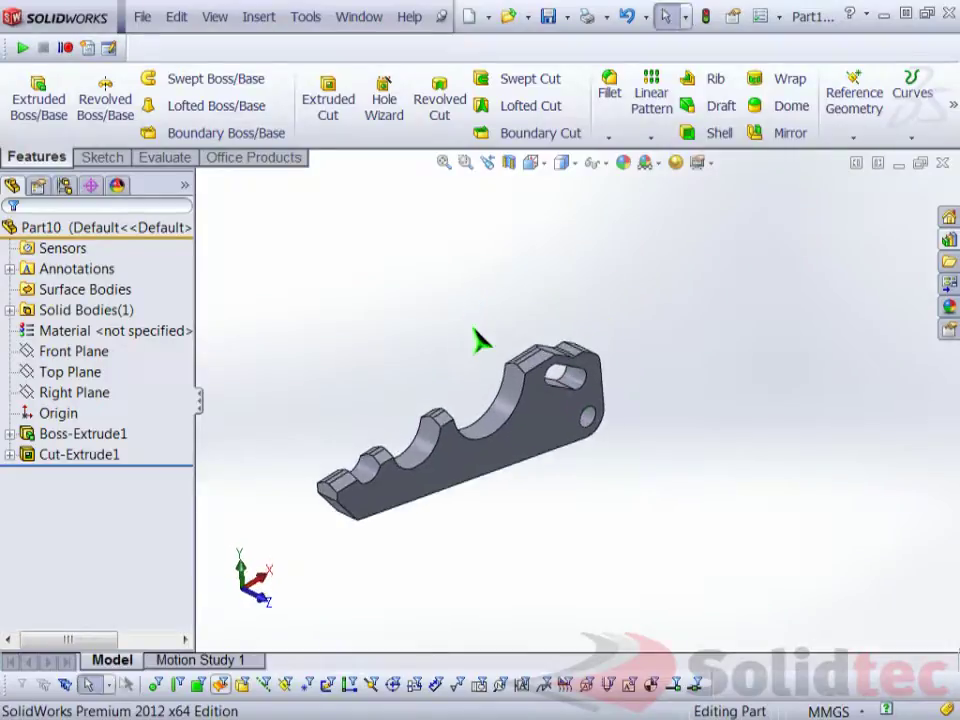